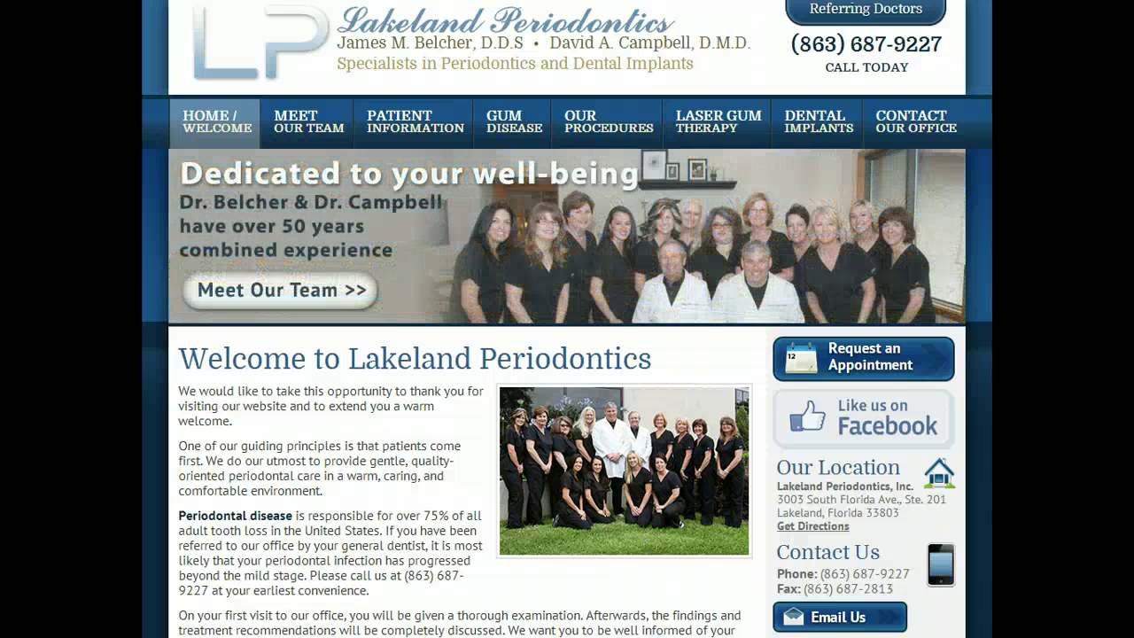
# Go to Referring Doctors and open the Compose Secure Email form for Lakeland Periodontics
pyautogui.click(883, 19)
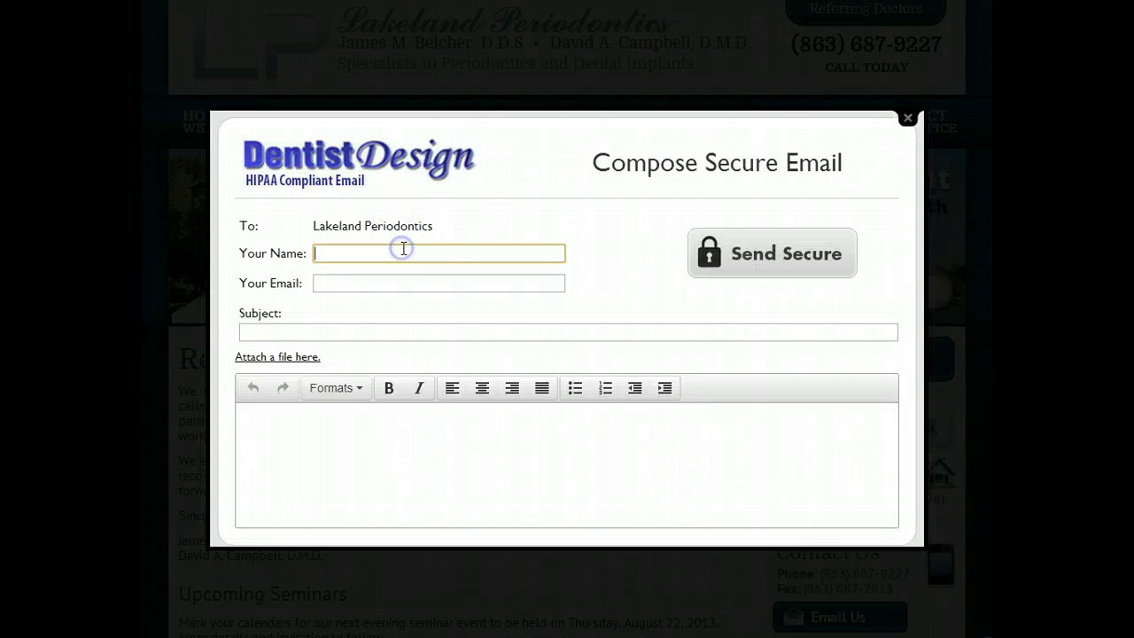
# Enter the sender's name, autocomplete their e-mail, and add a patient subject line
pyautogui.write('Tom')
pyautogui.press('Tab')
pyautogui.write('tom@')
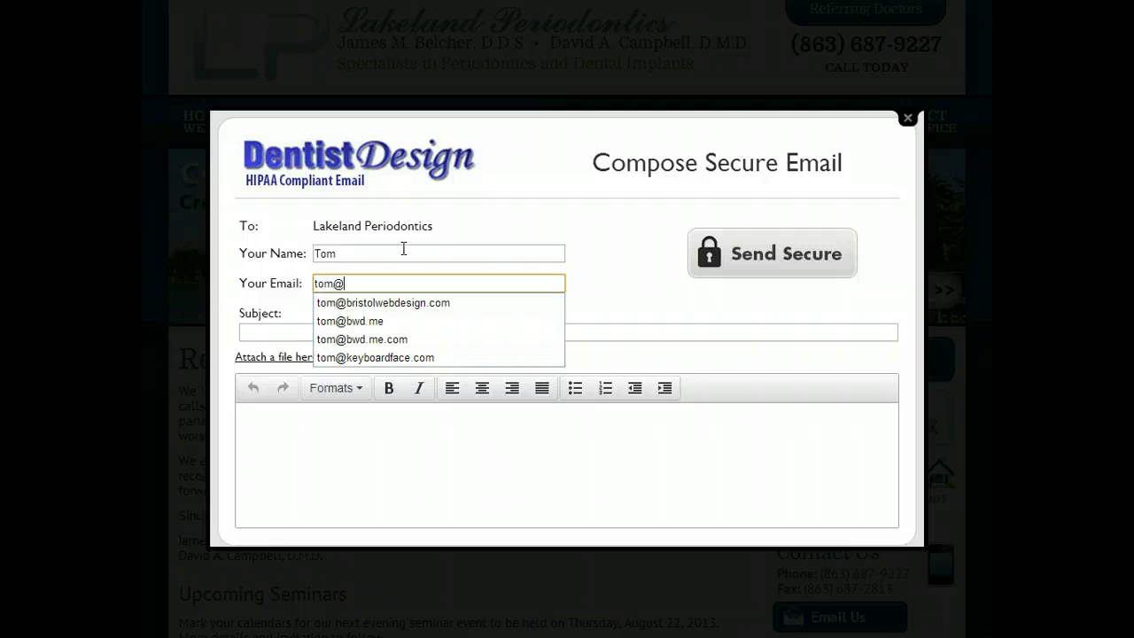
pyautogui.press('Down')
pyautogui.press('Tab')
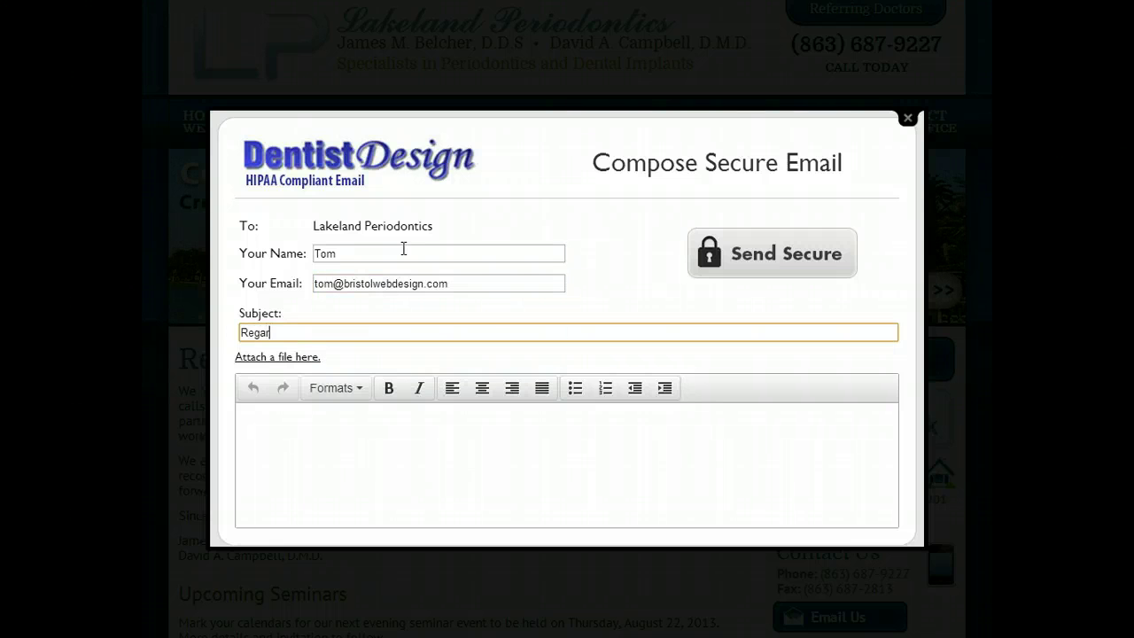
pyautogui.write('Regarding Patient Joe')
pyautogui.press('Tab')
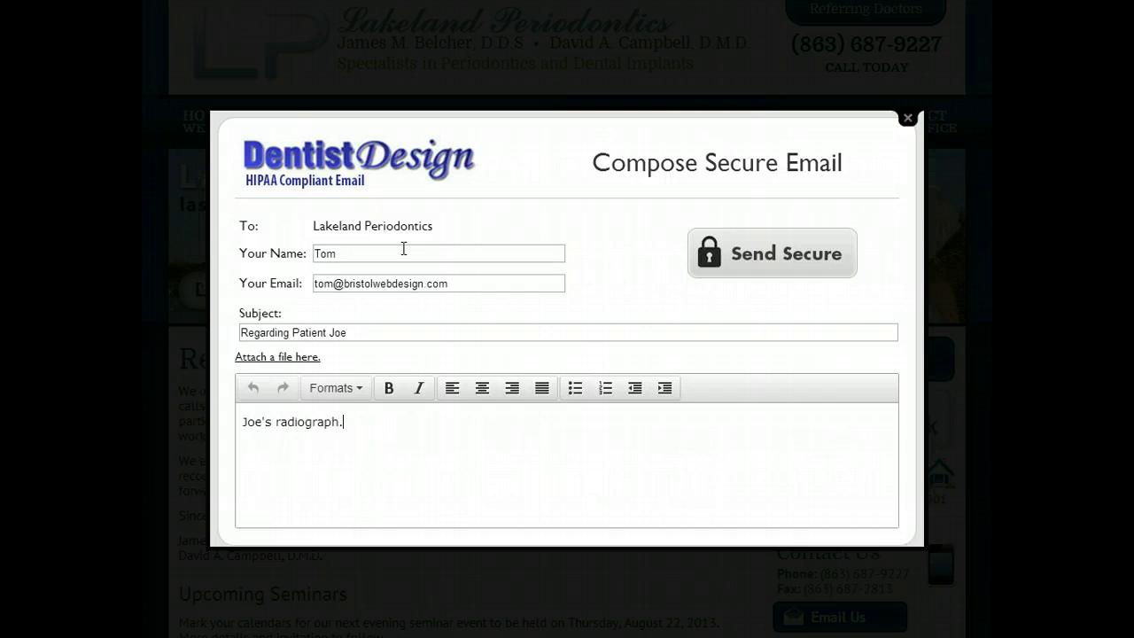
# Attach contact.png (4.9 kB) to the secure email
pyautogui.click(306, 356)
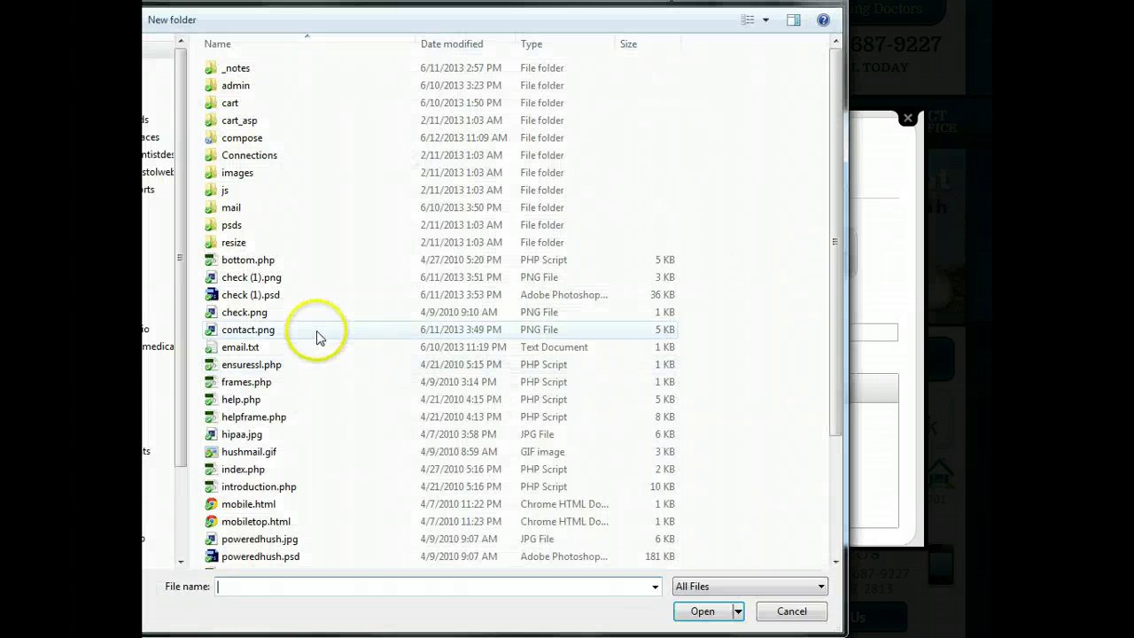
pyautogui.doubleClick(317, 329)
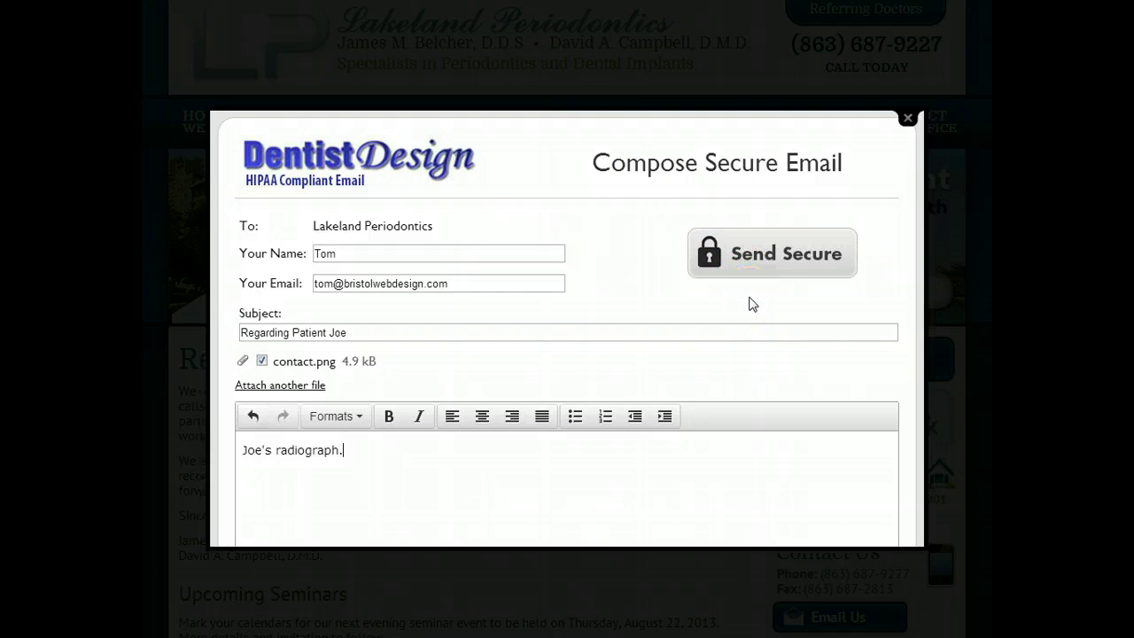
# Send the secure message, close its window after 'Message Sent!', and return to Outlook
pyautogui.click(747, 269)
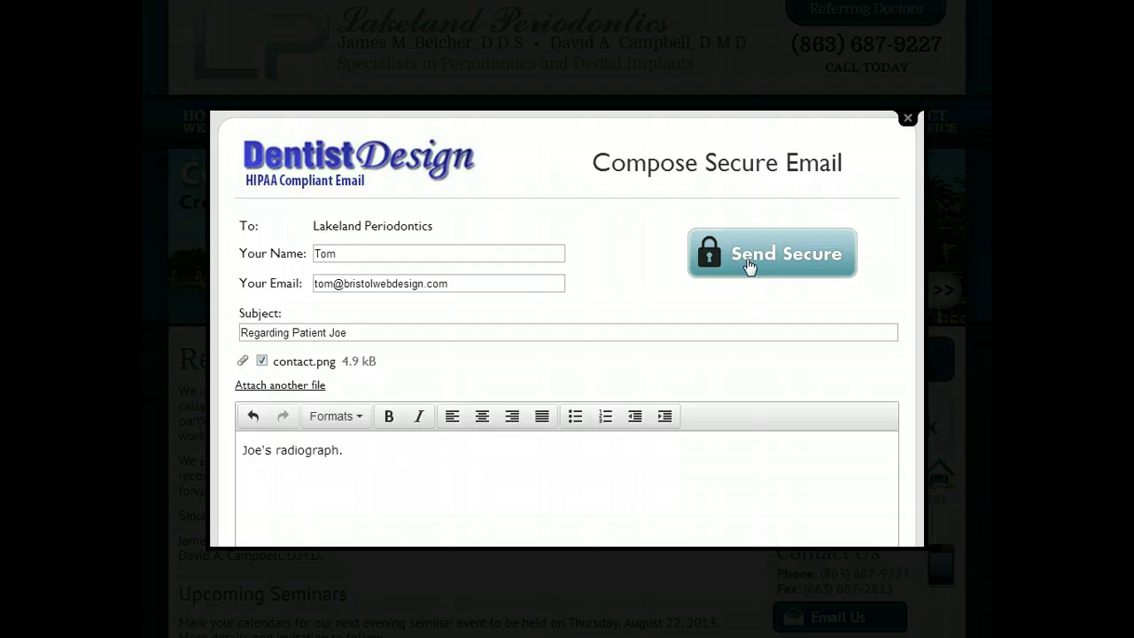
pyautogui.click(748, 263)
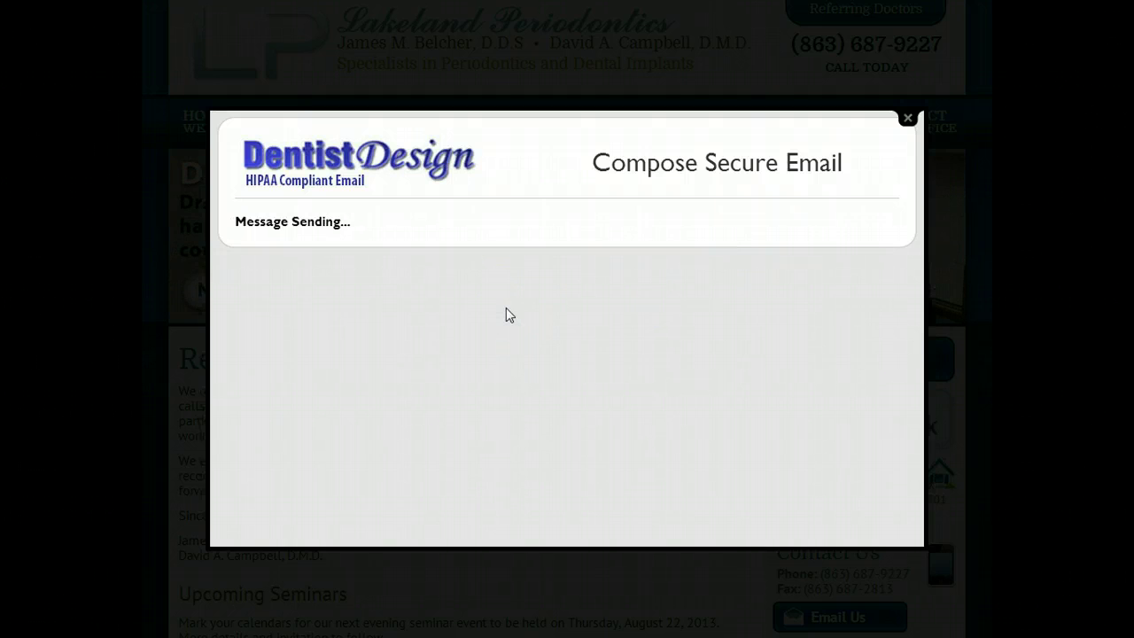
pyautogui.click(487, 317)
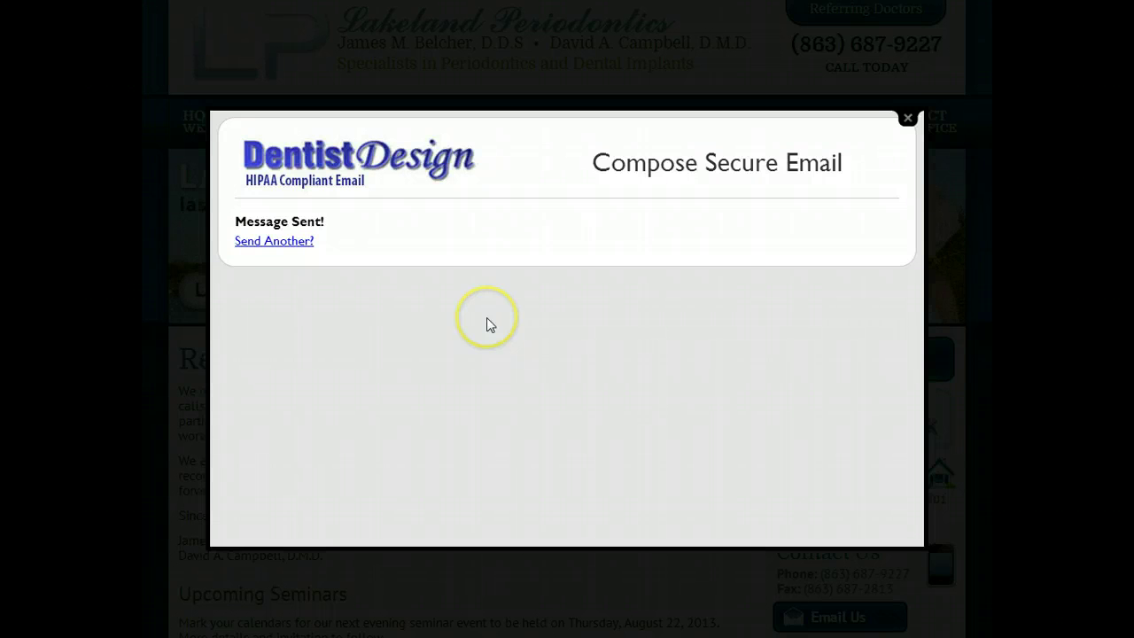
pyautogui.click(909, 117)
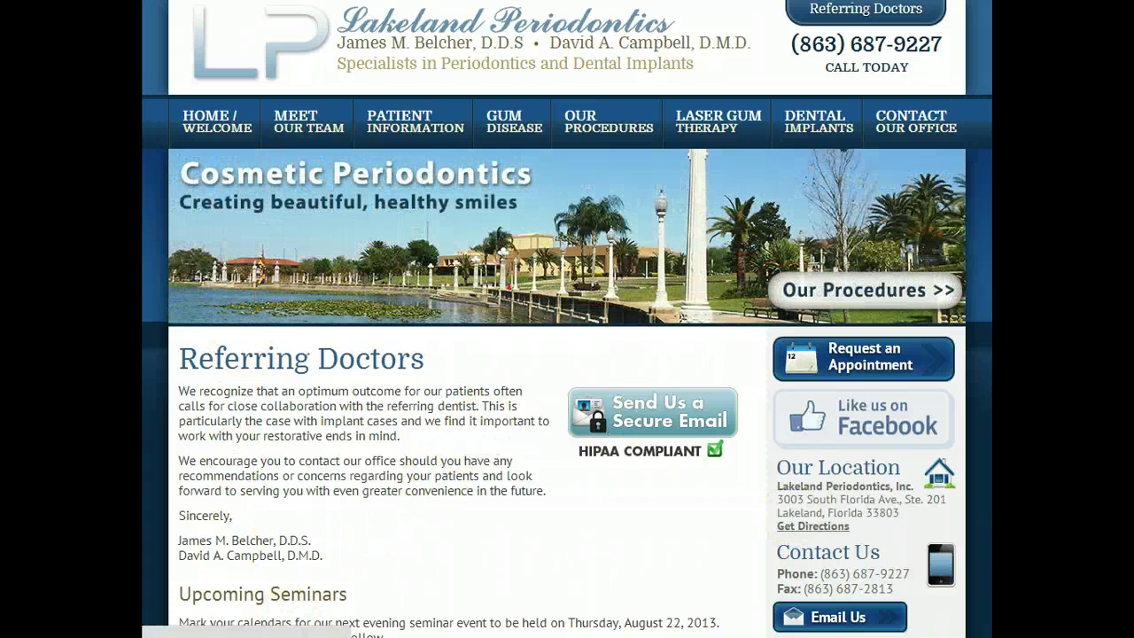
pyautogui.hotkey('alt', 'Tab')
pyautogui.hotkey('alt', 'Tab')
pyautogui.hotkey('alt', 'Tab')
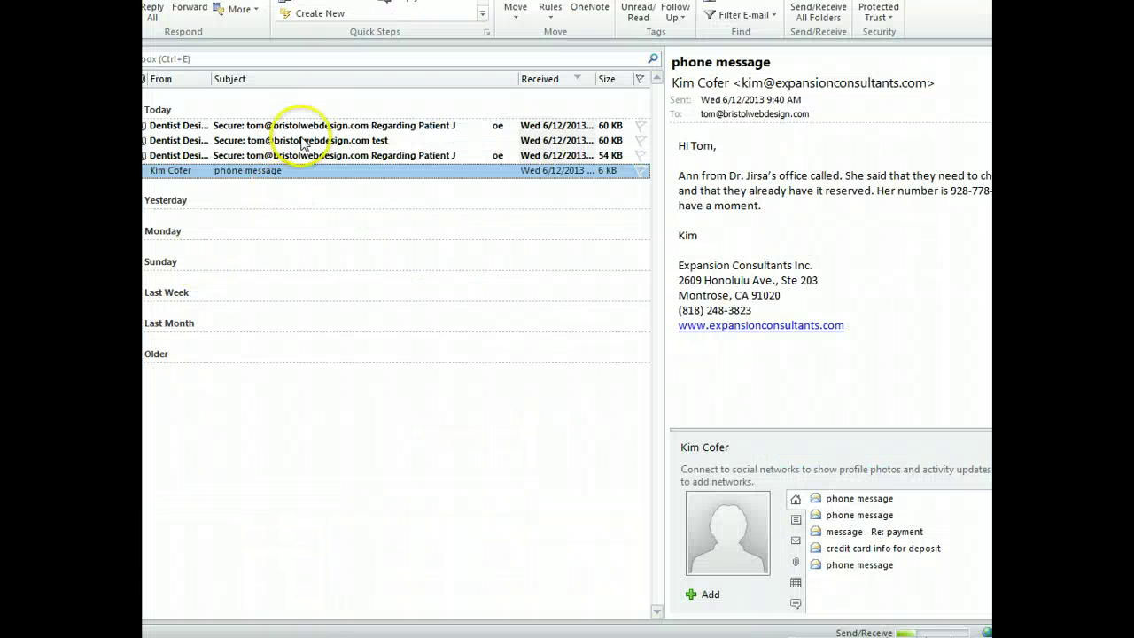
# Sign back into the Protected Trust account and display the newest Dentist Design secure message
pyautogui.click(304, 125)
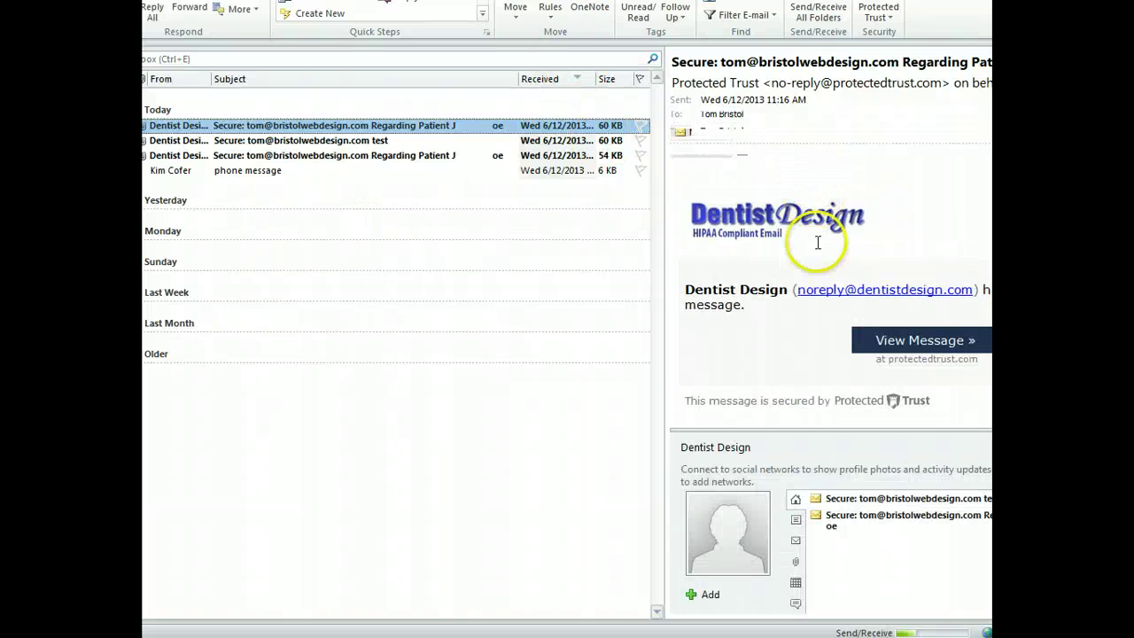
pyautogui.click(889, 18)
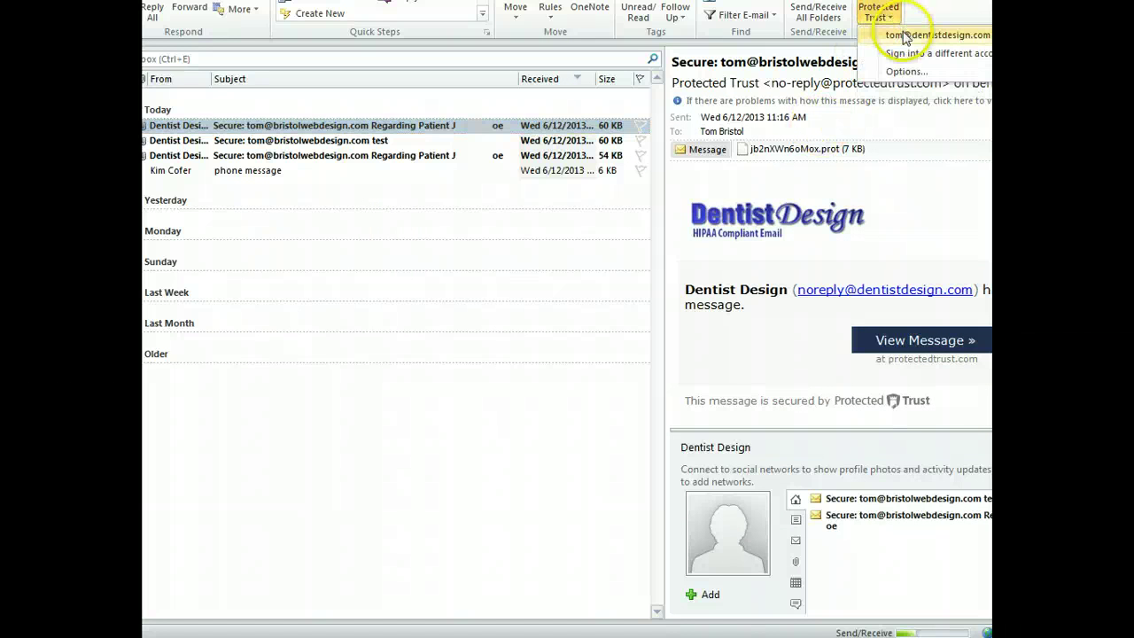
pyautogui.click(906, 42)
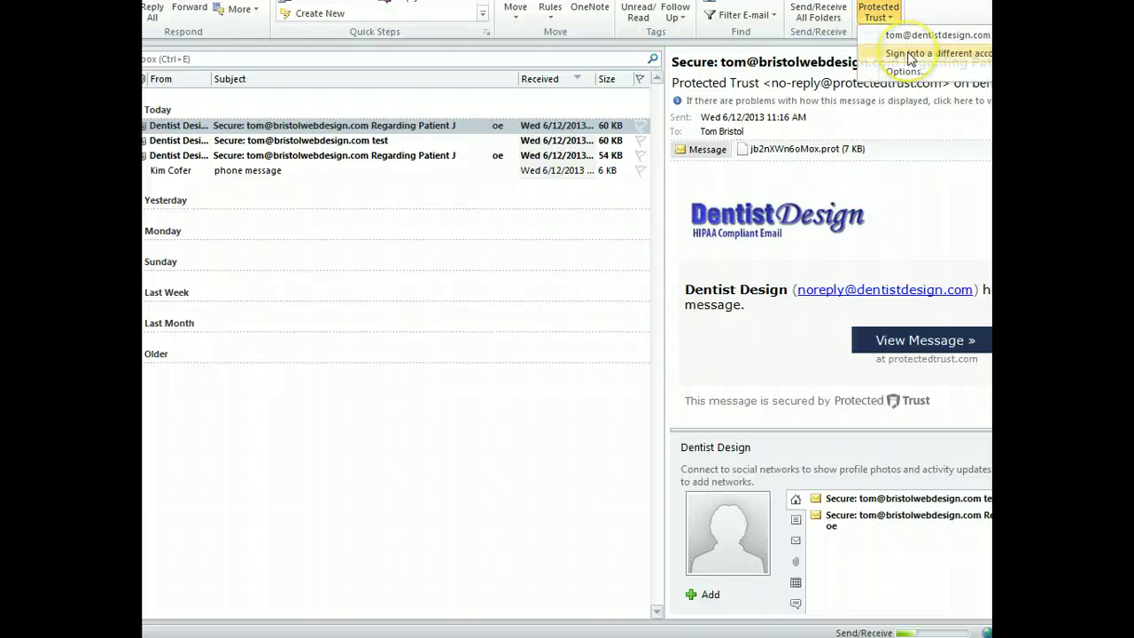
pyautogui.click(913, 53)
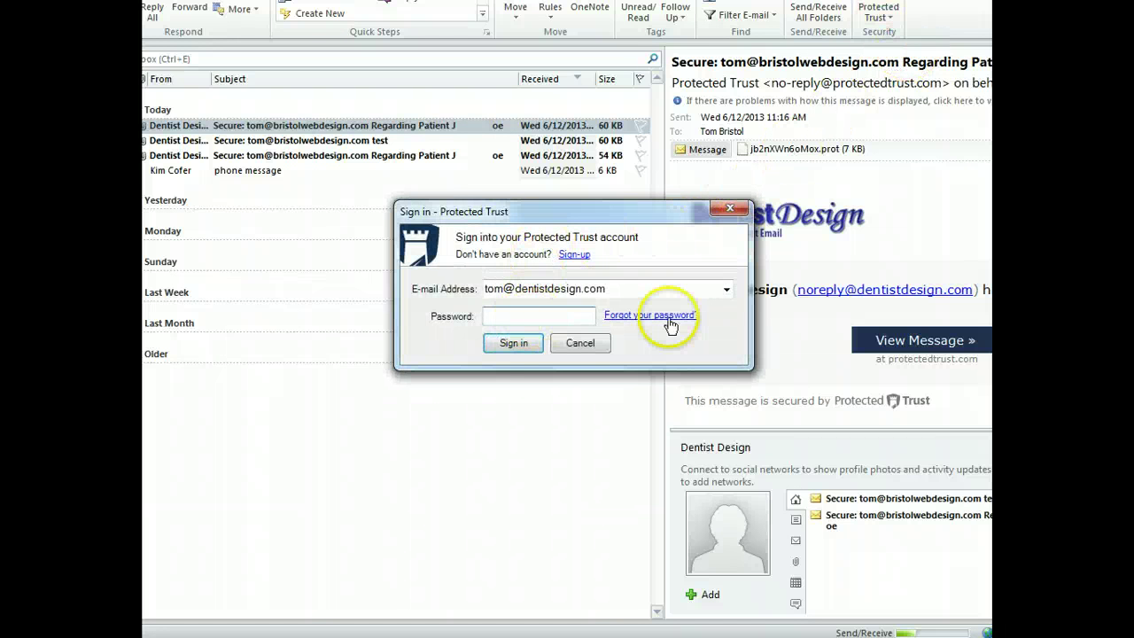
pyautogui.press('Return')
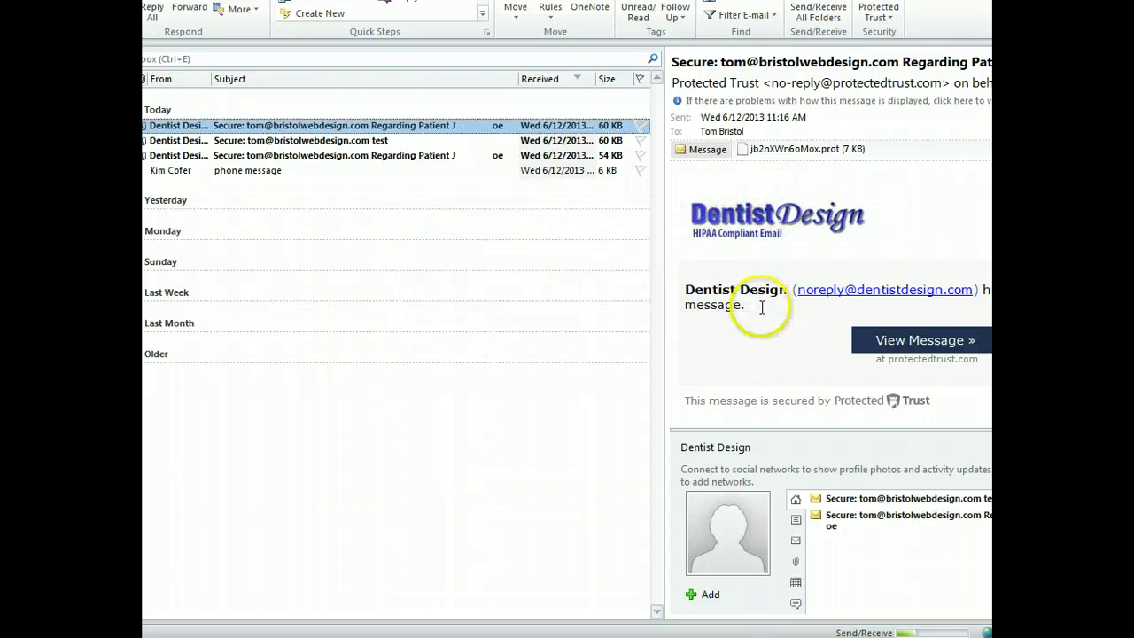
pyautogui.moveTo(741, 132)
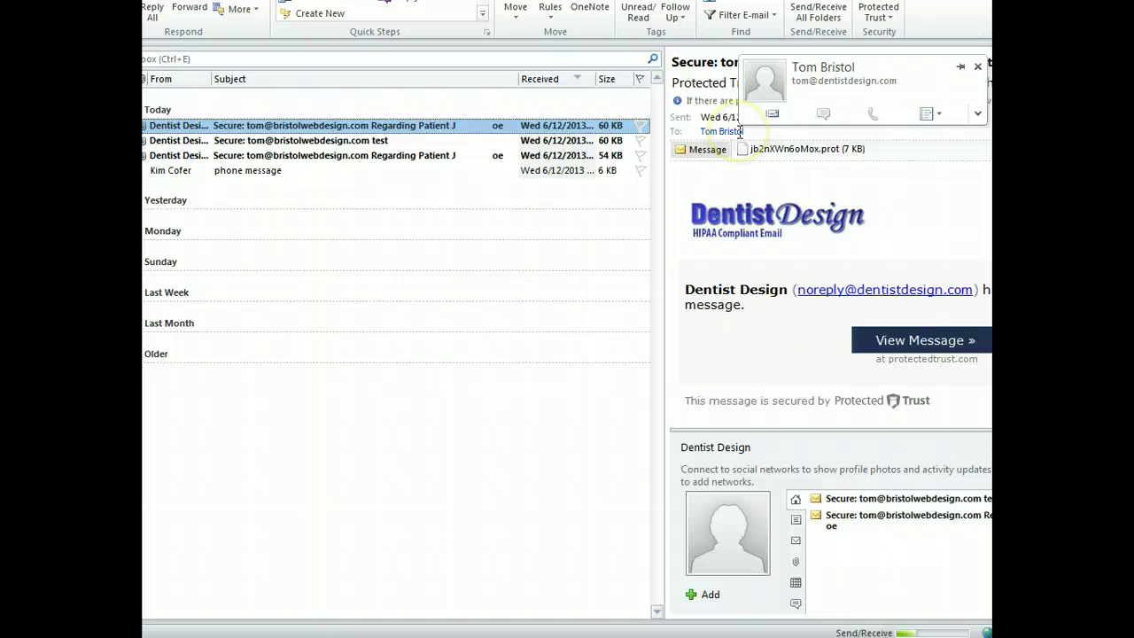
pyautogui.click(454, 130)
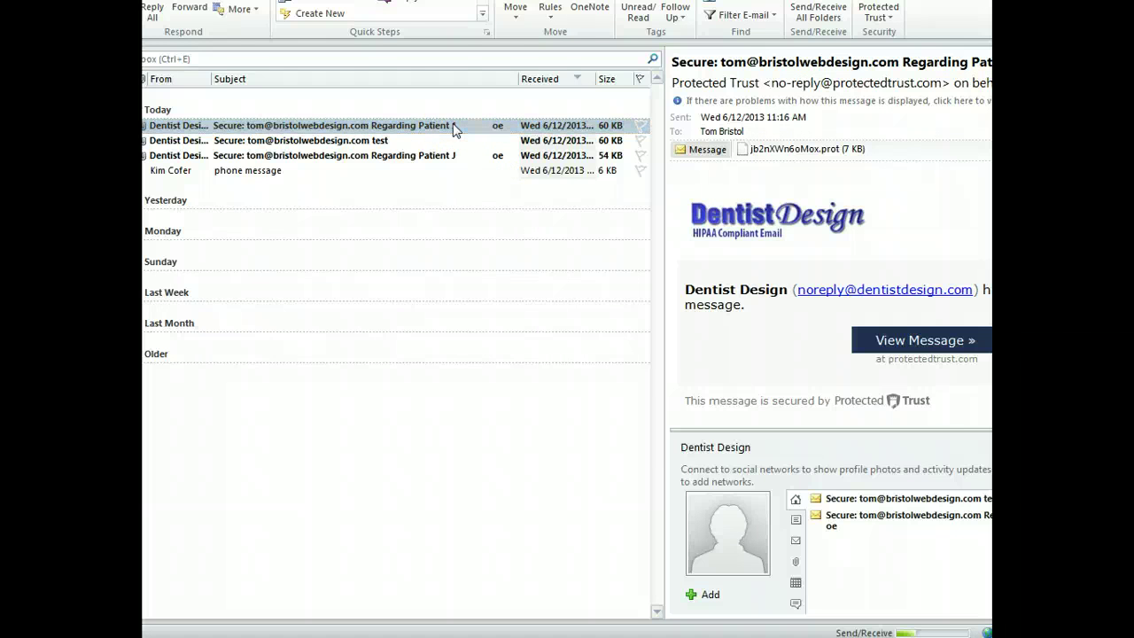
# Open and decrypt the secure message in its own window, hiding the People Pane
pyautogui.doubleClick(396, 132)
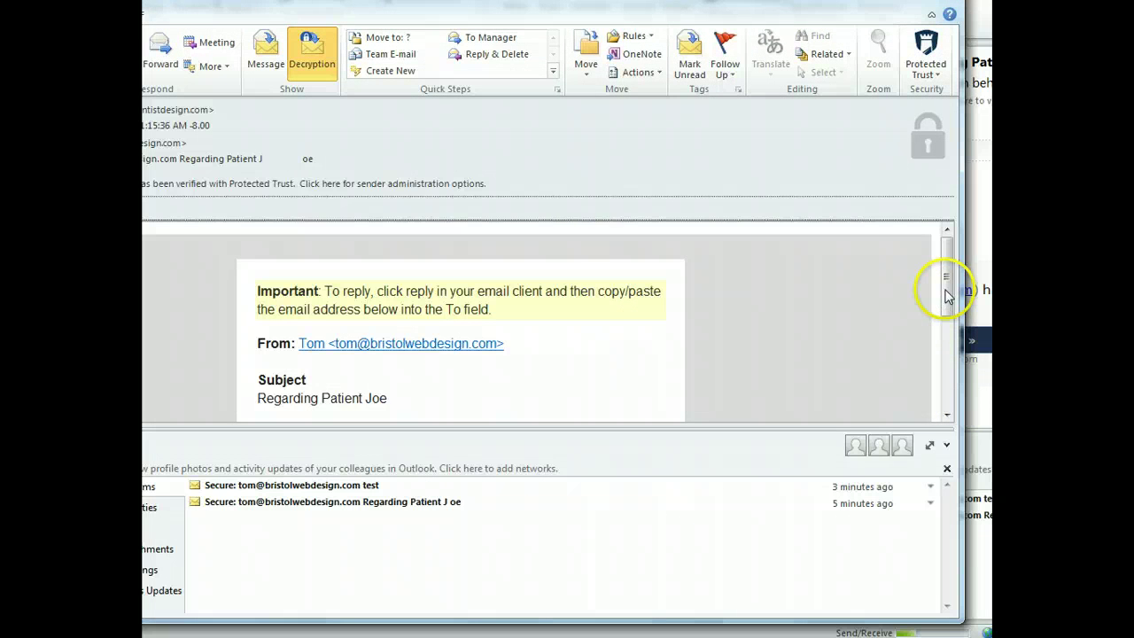
pyautogui.moveTo(948, 303); pyautogui.dragTo(947, 317)
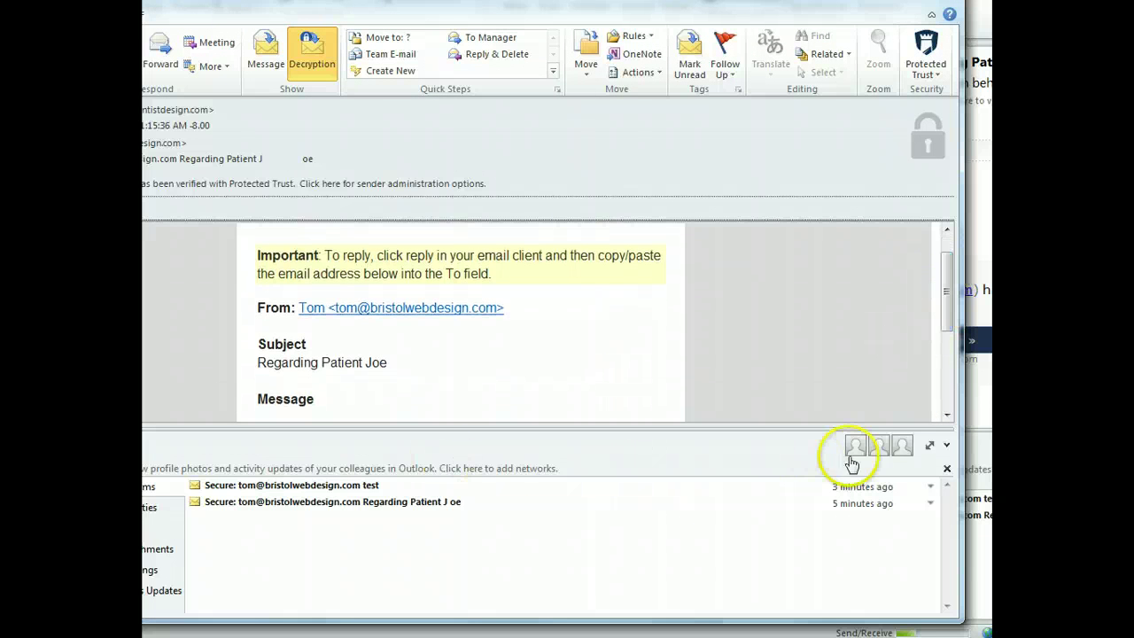
pyautogui.click(946, 469)
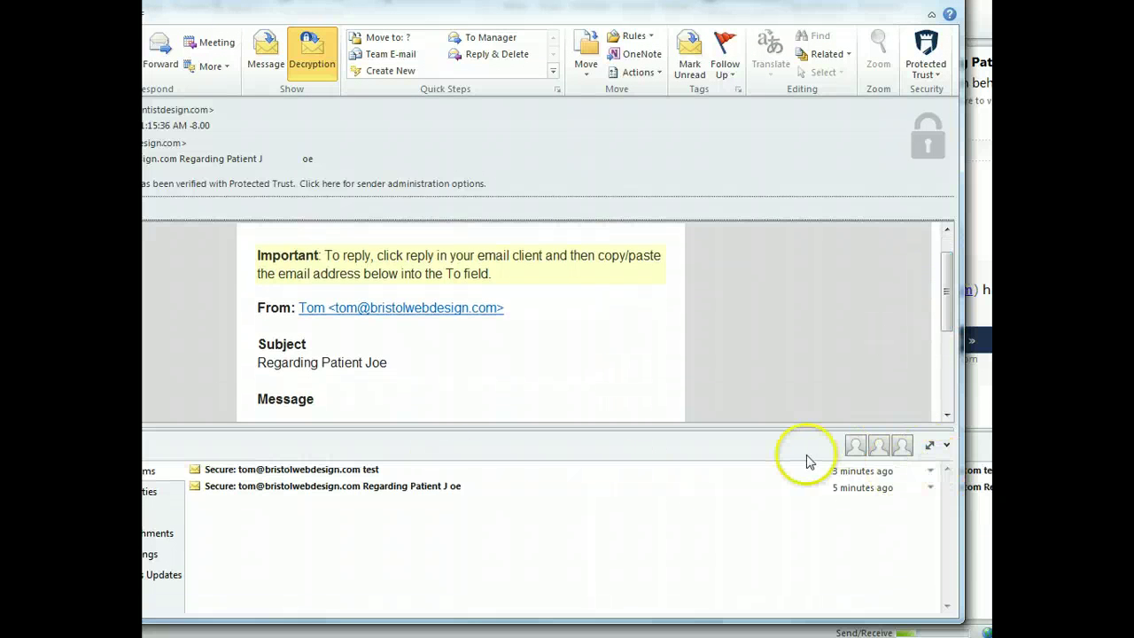
pyautogui.click(946, 445)
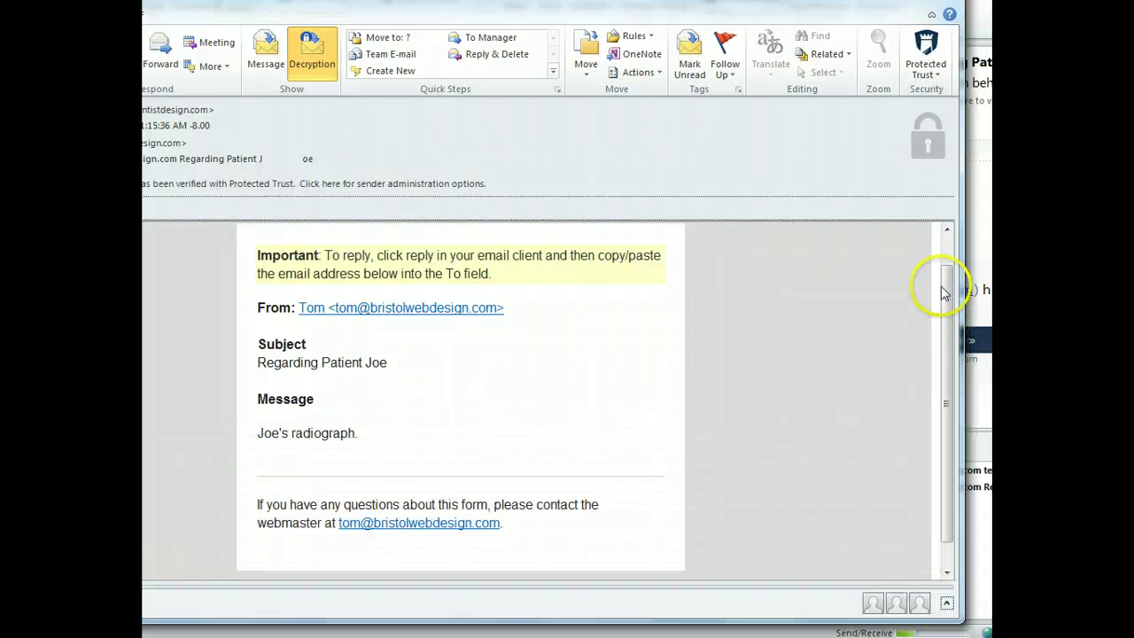
pyautogui.moveTo(945, 294); pyautogui.dragTo(946, 288)
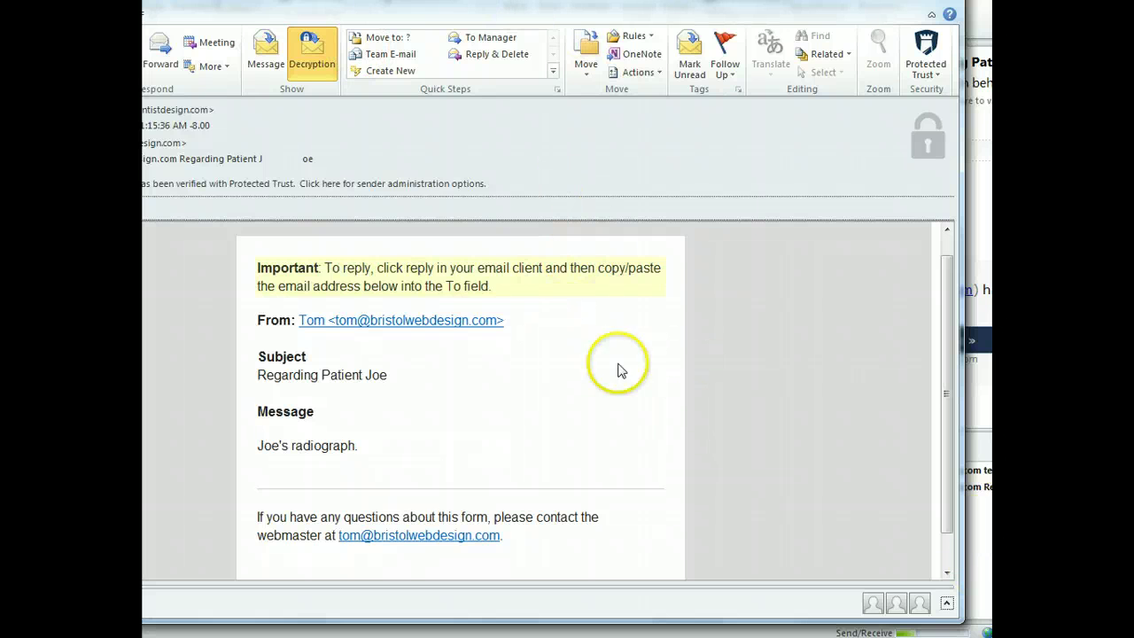
# Move the message window aside, view the contact.png attachment, and start a reply
pyautogui.moveTo(492, 19); pyautogui.dragTo(620, 19)
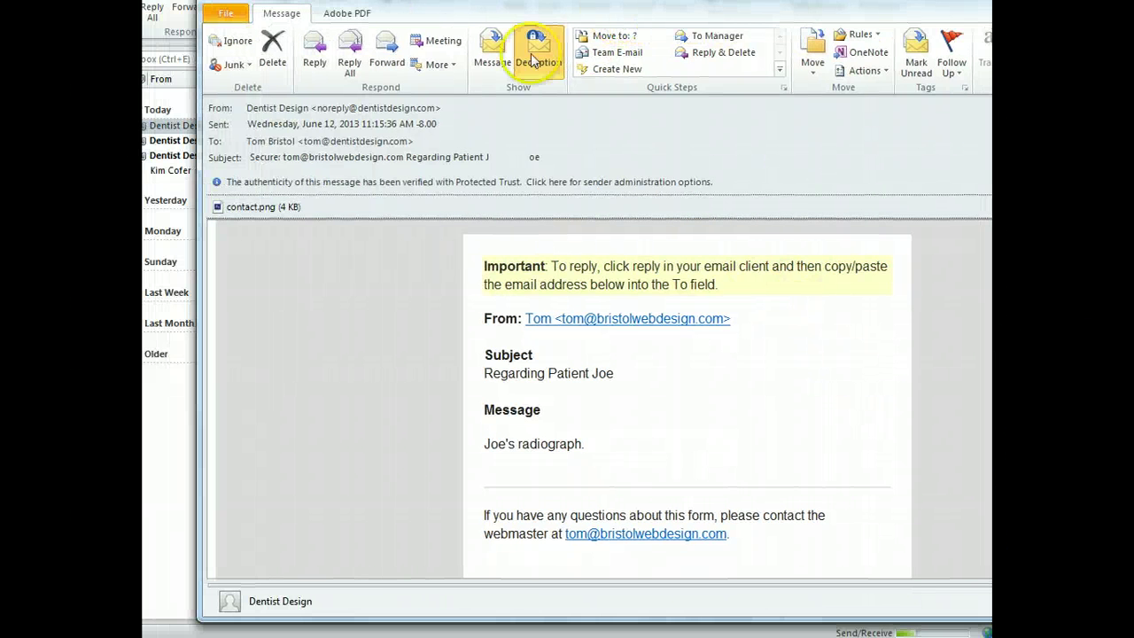
pyautogui.doubleClick(239, 209)
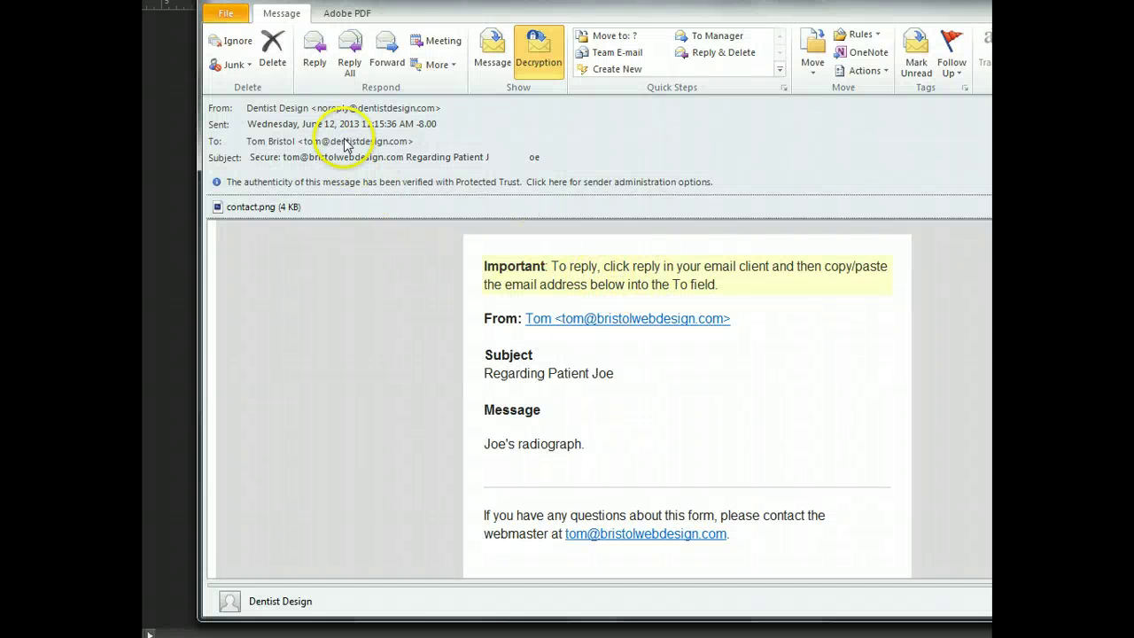
pyautogui.click(314, 69)
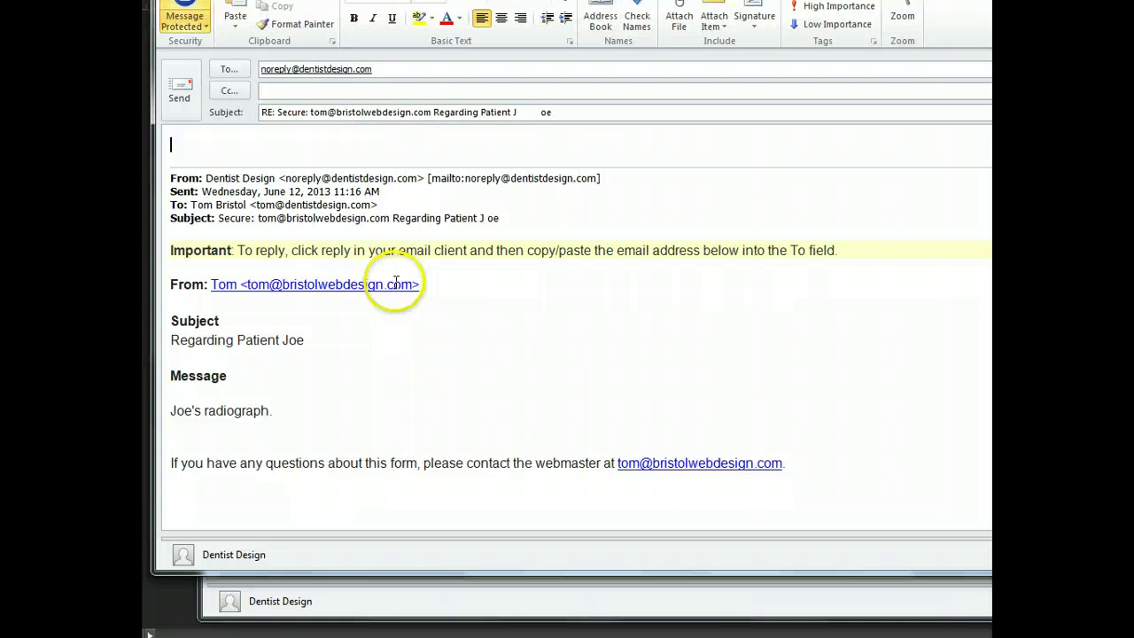
# Replace the no-reply recipient with the form sender's address copied from the From line
pyautogui.moveTo(423, 285); pyautogui.dragTo(211, 286)
pyautogui.hotkey('ctrl', 'c')
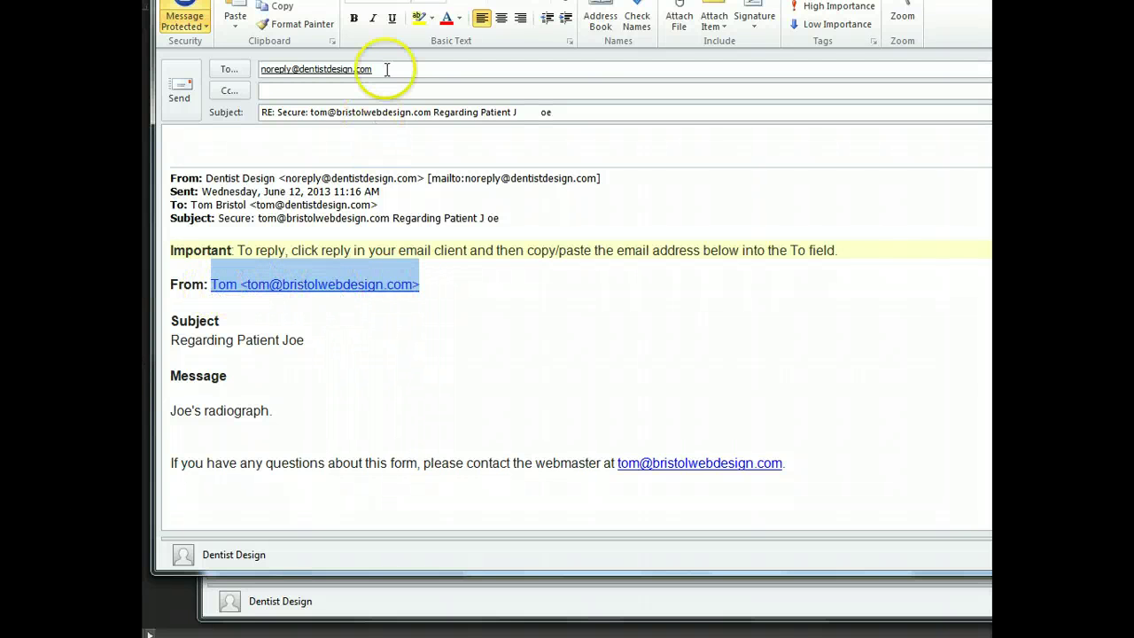
pyautogui.moveTo(387, 69); pyautogui.dragTo(255, 69)
pyautogui.hotkey('ctrl', 'v')
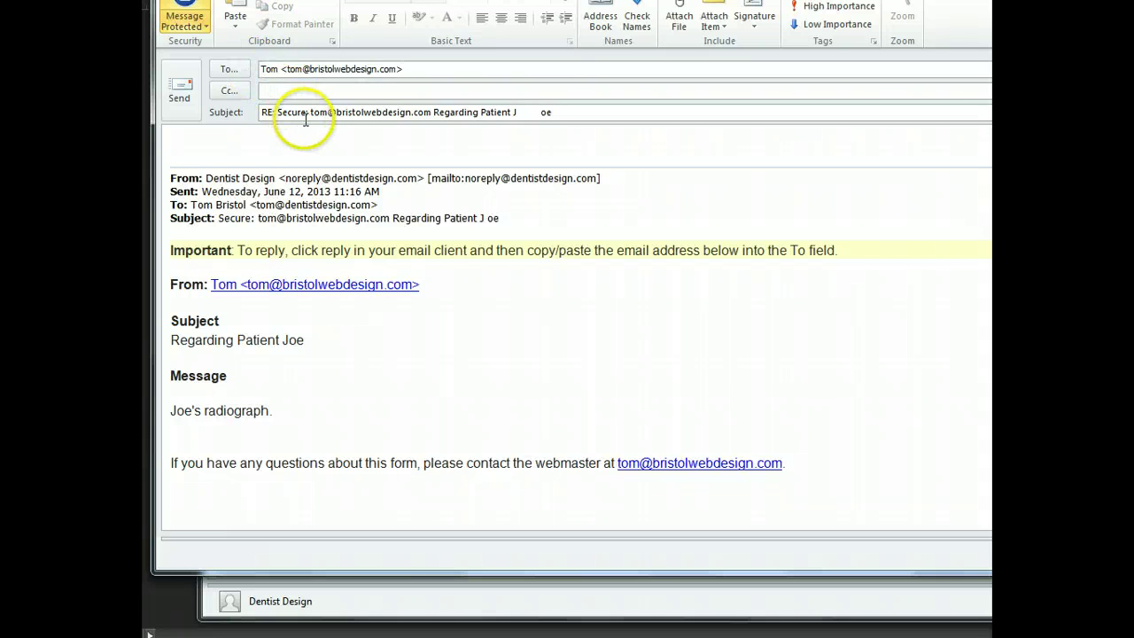
pyautogui.click(398, 146)
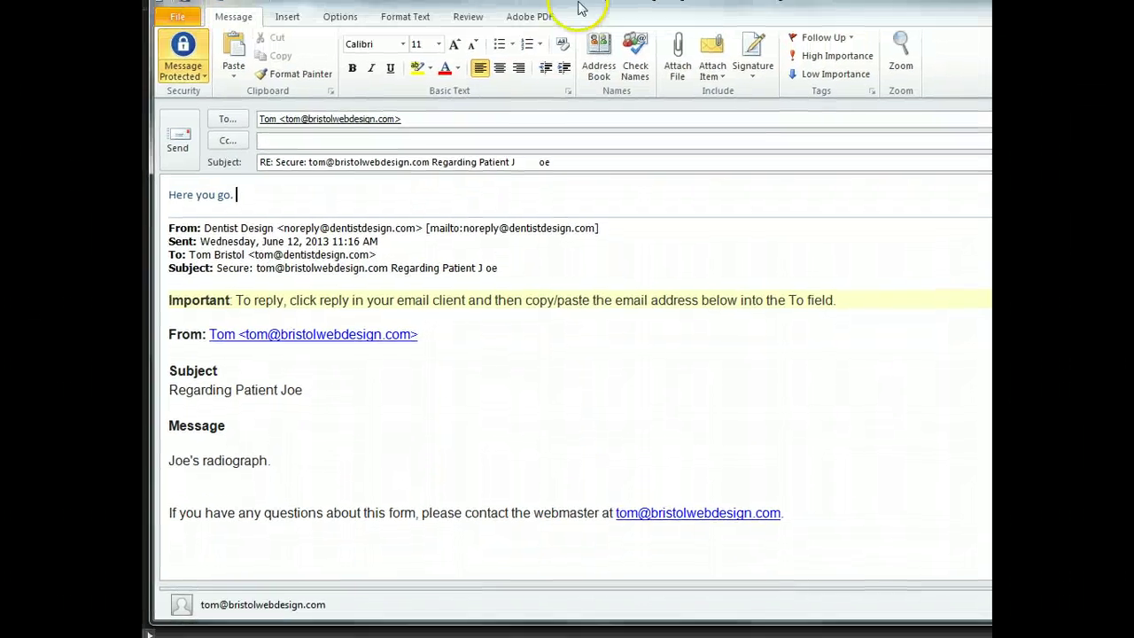
# Turn on Message Protected, send, and sign into Protected Trust with the saved account
pyautogui.click(196, 92)
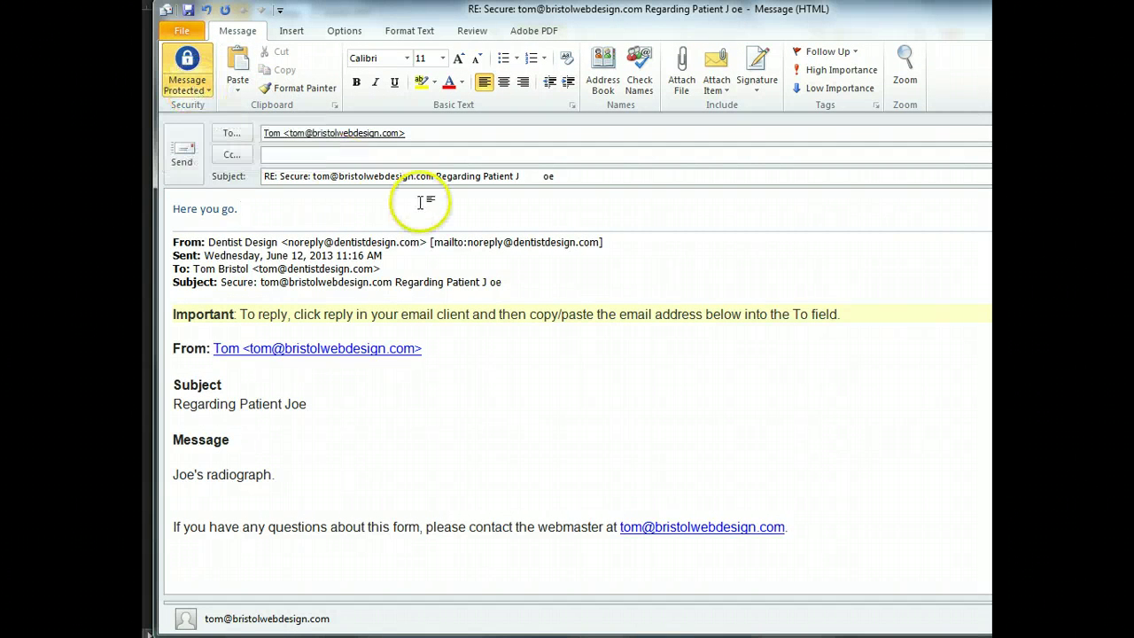
pyautogui.click(187, 156)
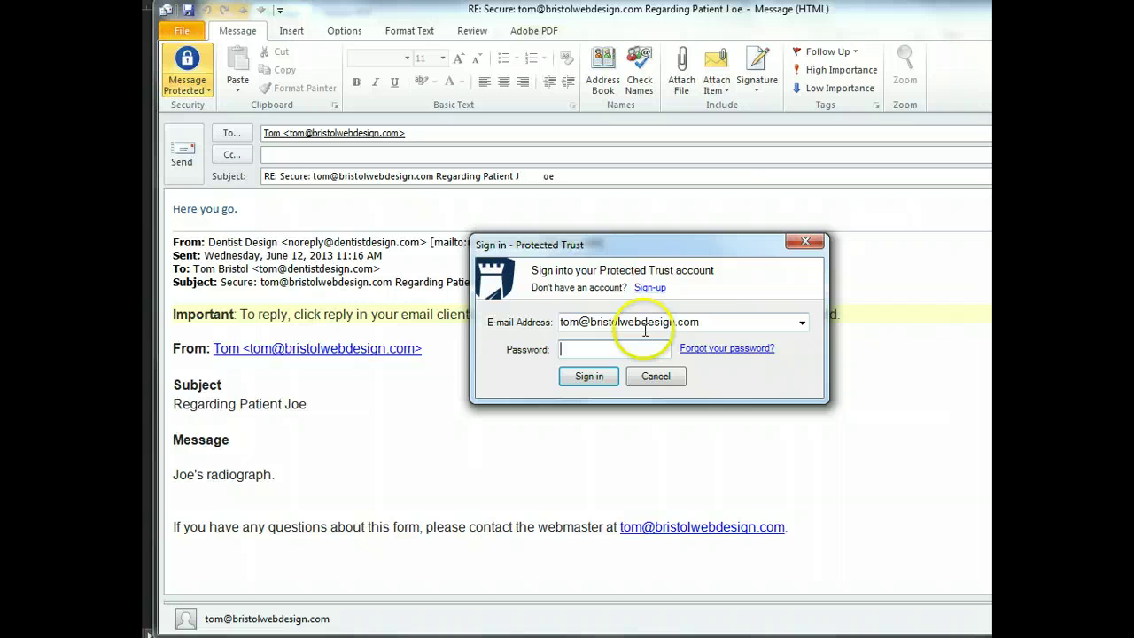
pyautogui.click(801, 322)
pyautogui.click(768, 345)
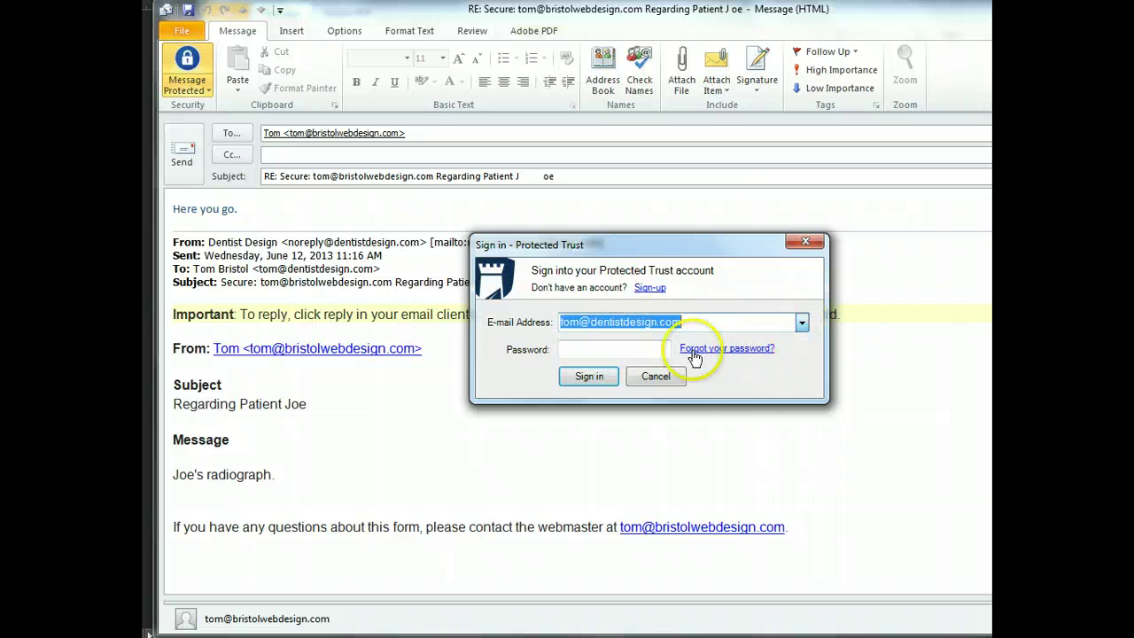
pyautogui.click(633, 349)
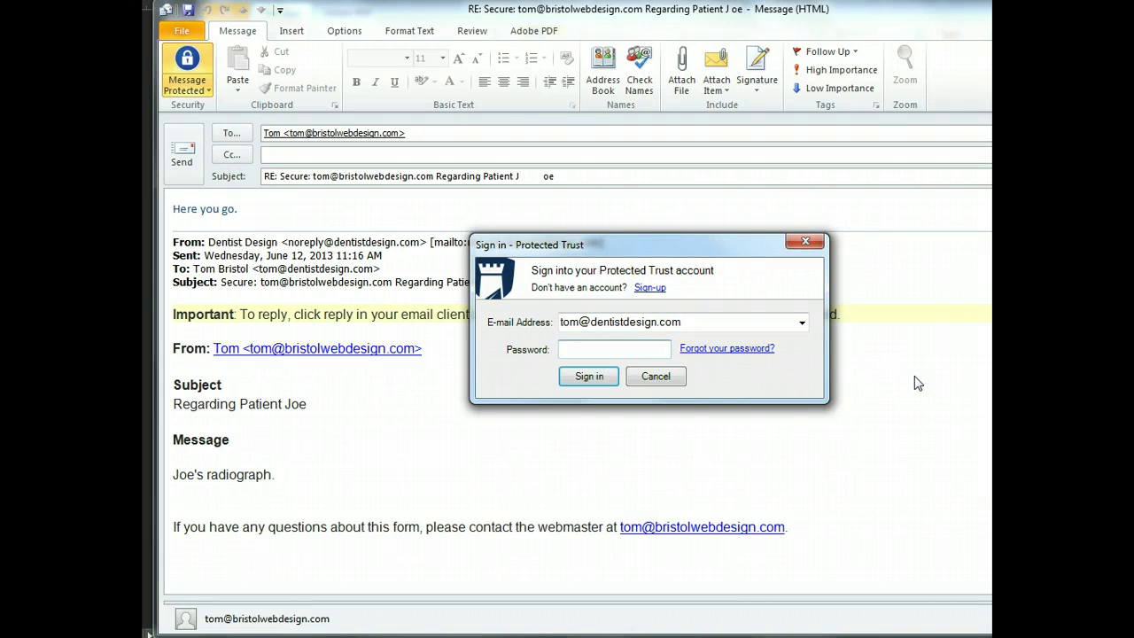
pyautogui.click(802, 325)
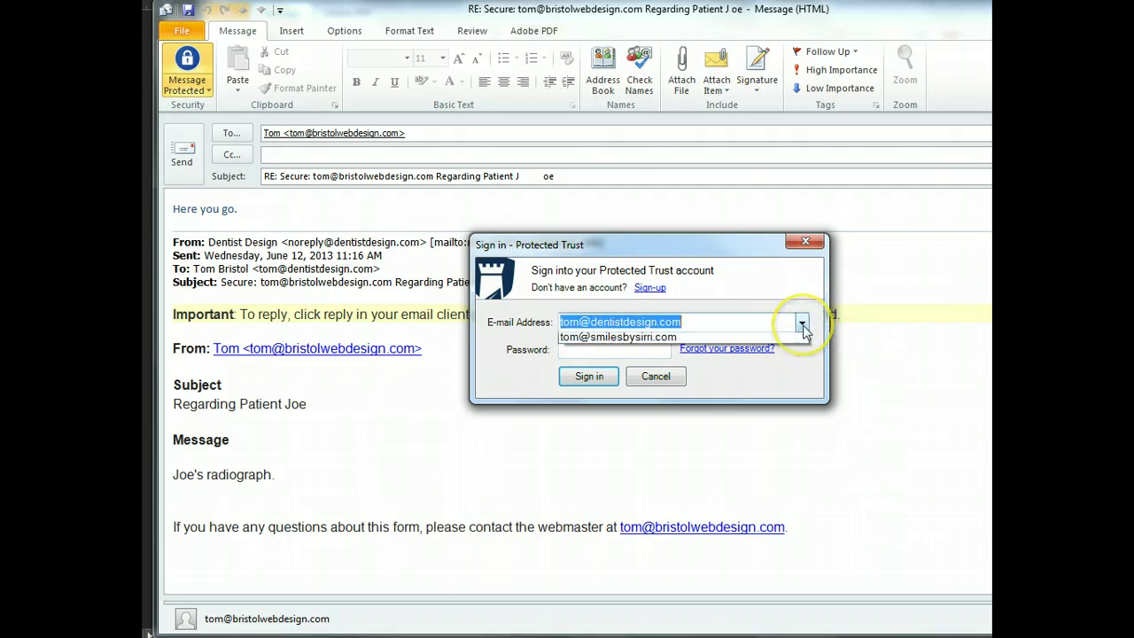
pyautogui.click(802, 324)
pyautogui.click(647, 349)
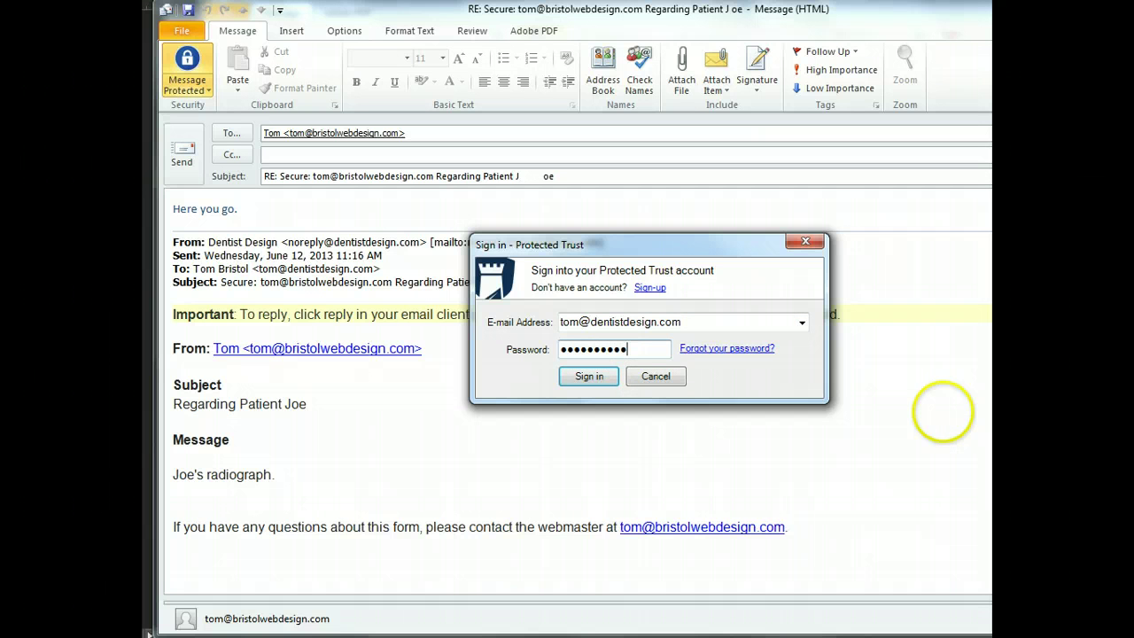
pyautogui.click(589, 376)
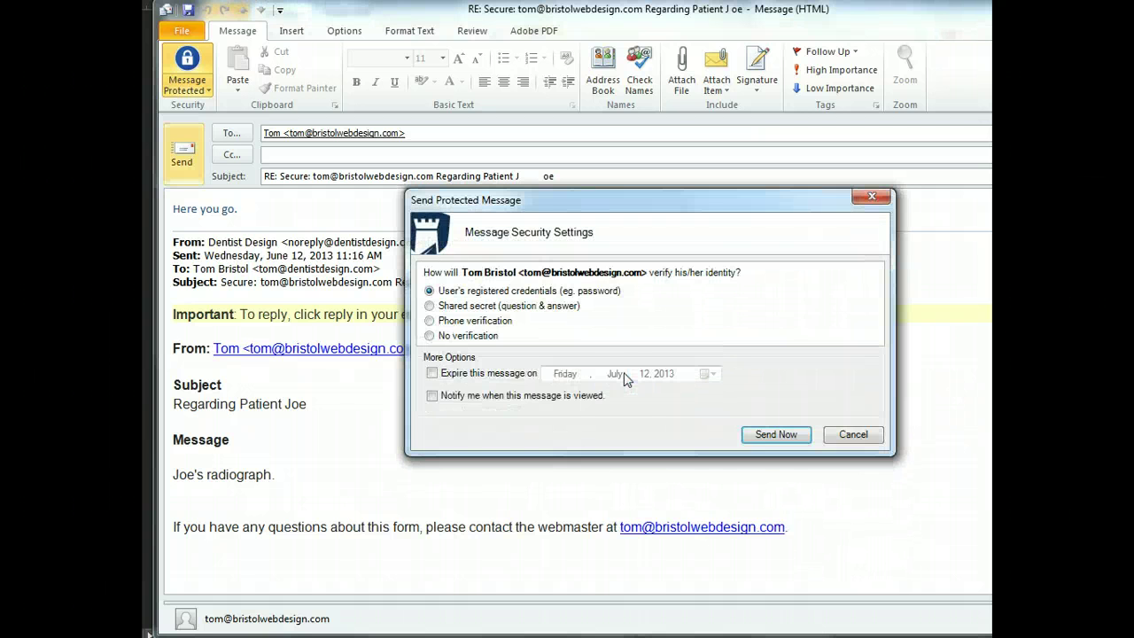
# Use shared-secret verification with the custom question 'What is your front desk dog name?'
pyautogui.click(613, 362)
pyautogui.click(621, 360)
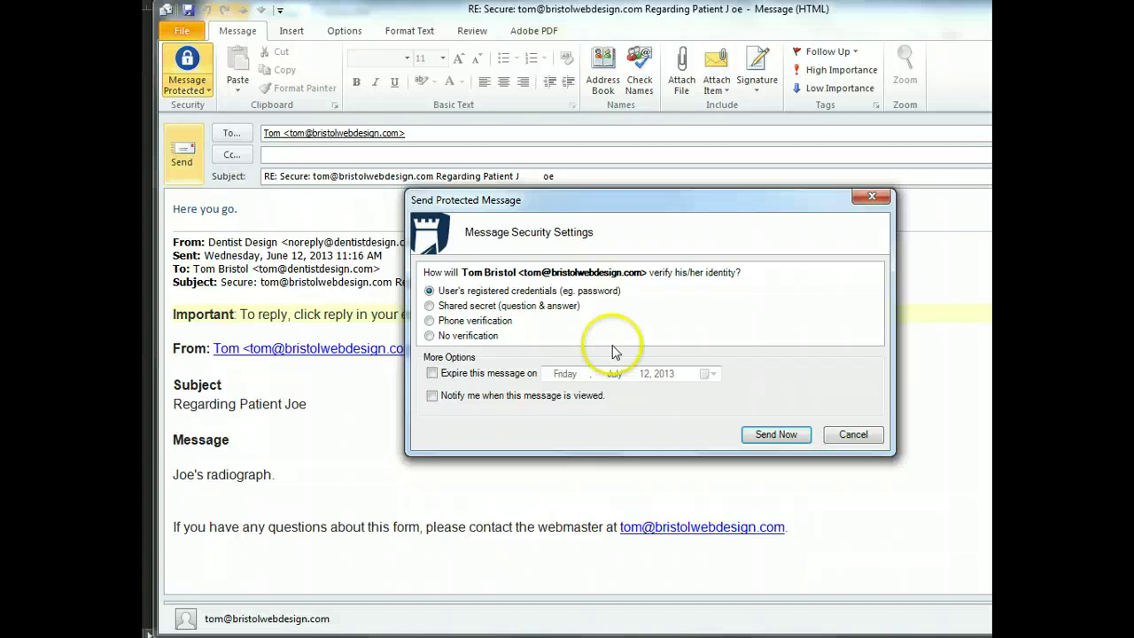
pyautogui.click(429, 306)
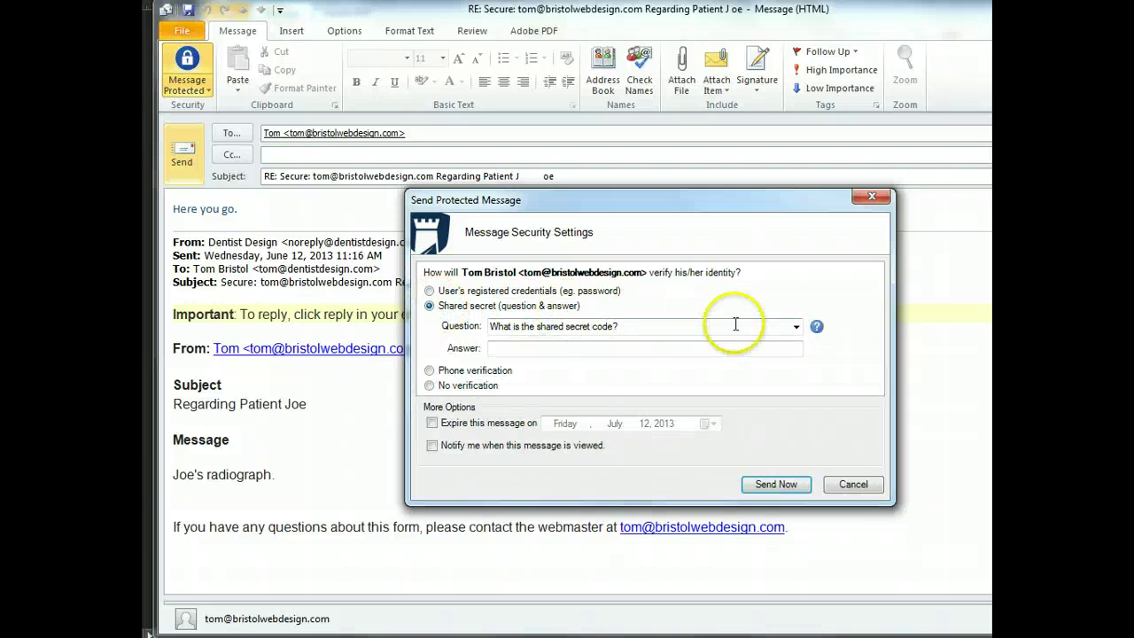
pyautogui.click(796, 328)
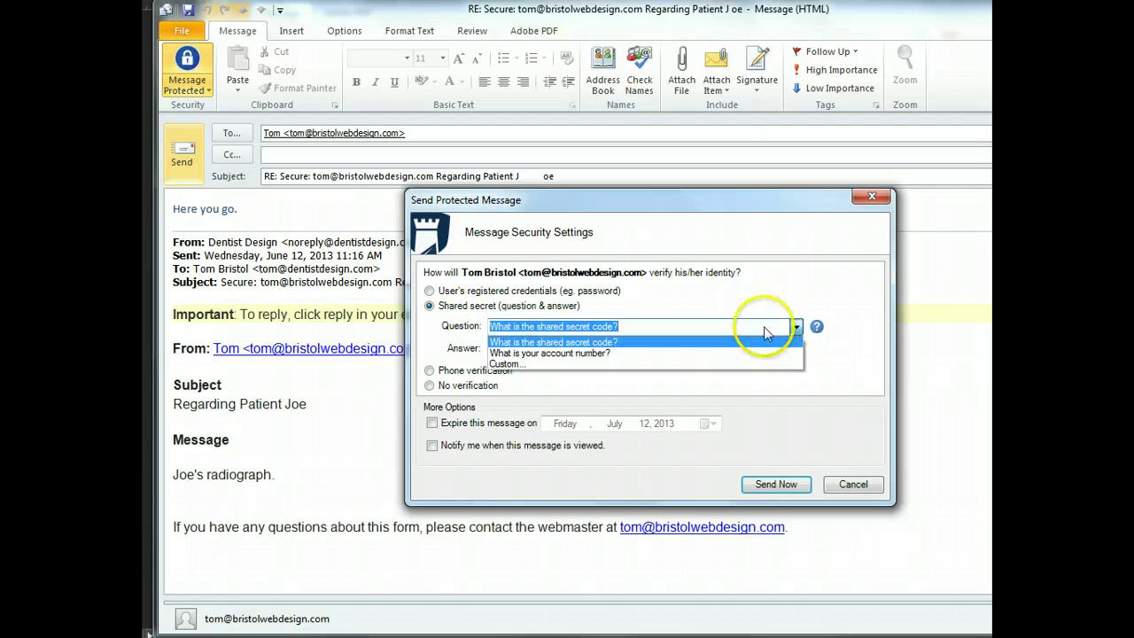
pyautogui.click(531, 364)
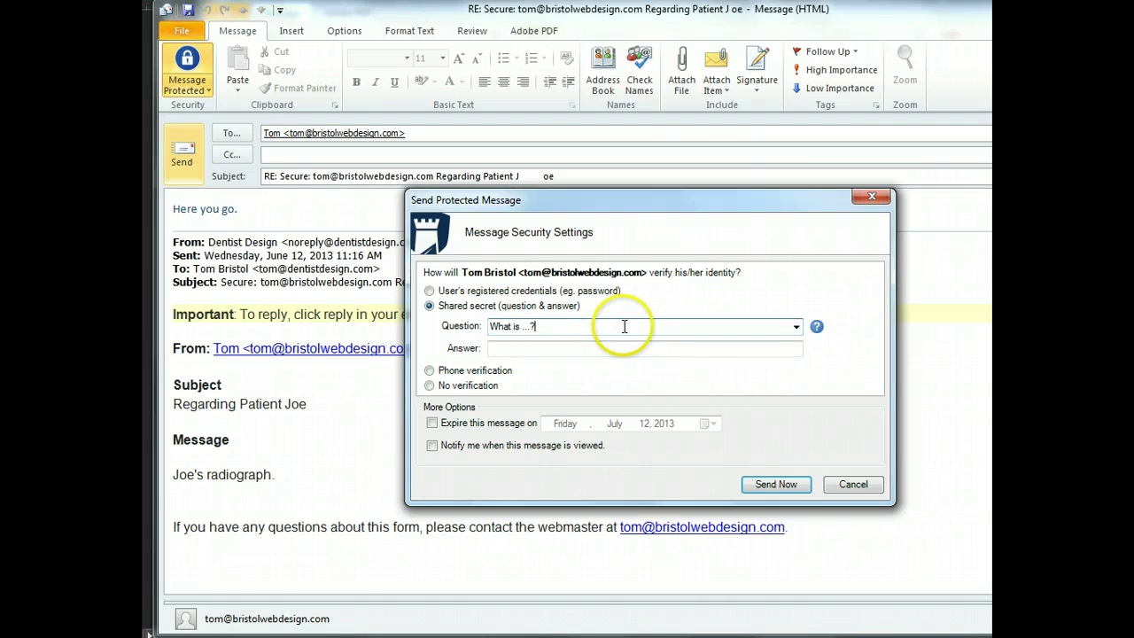
pyautogui.moveTo(625, 327); pyautogui.dragTo(381, 319)
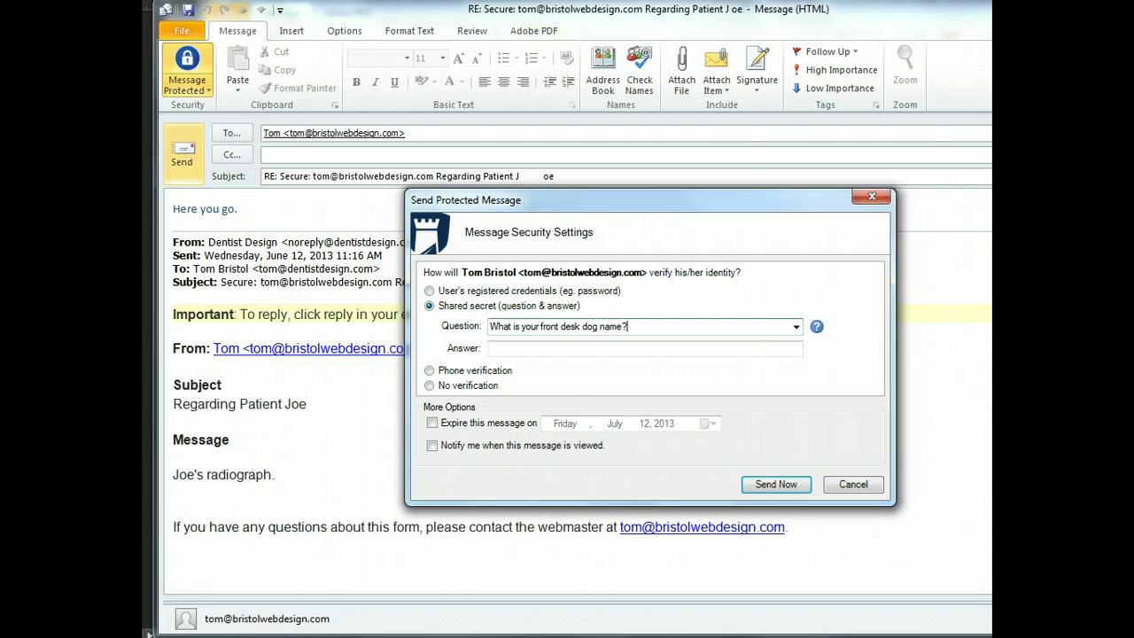
pyautogui.press('Tab')
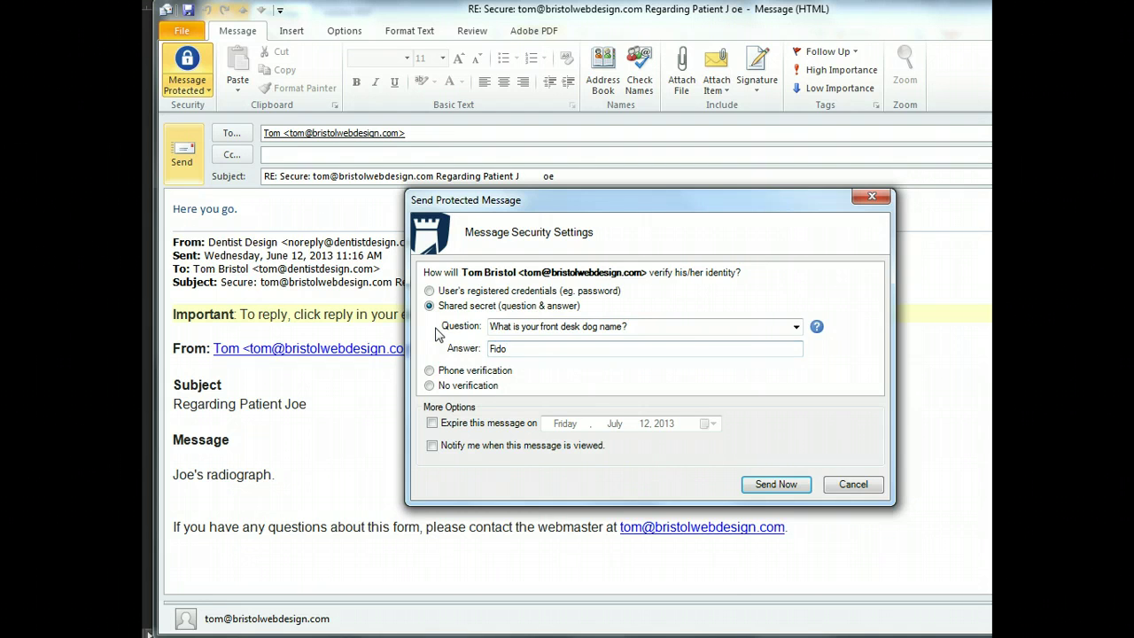
# Enter the secret answer, then try phone verification and view its accepted number formats
pyautogui.click(463, 372)
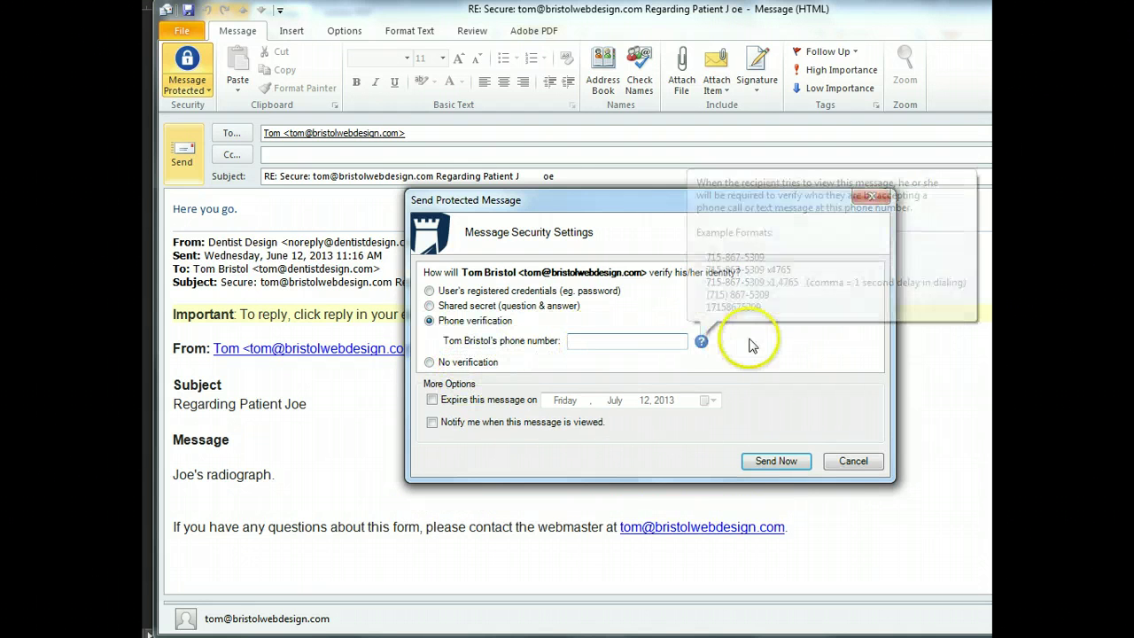
pyautogui.click(593, 342)
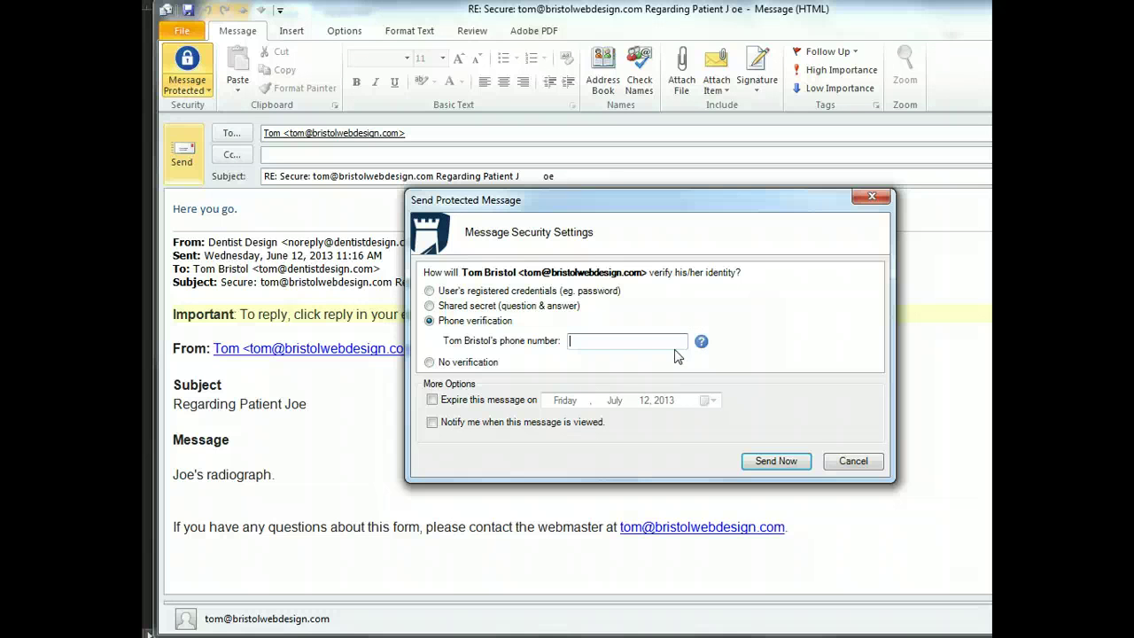
pyautogui.click(501, 326)
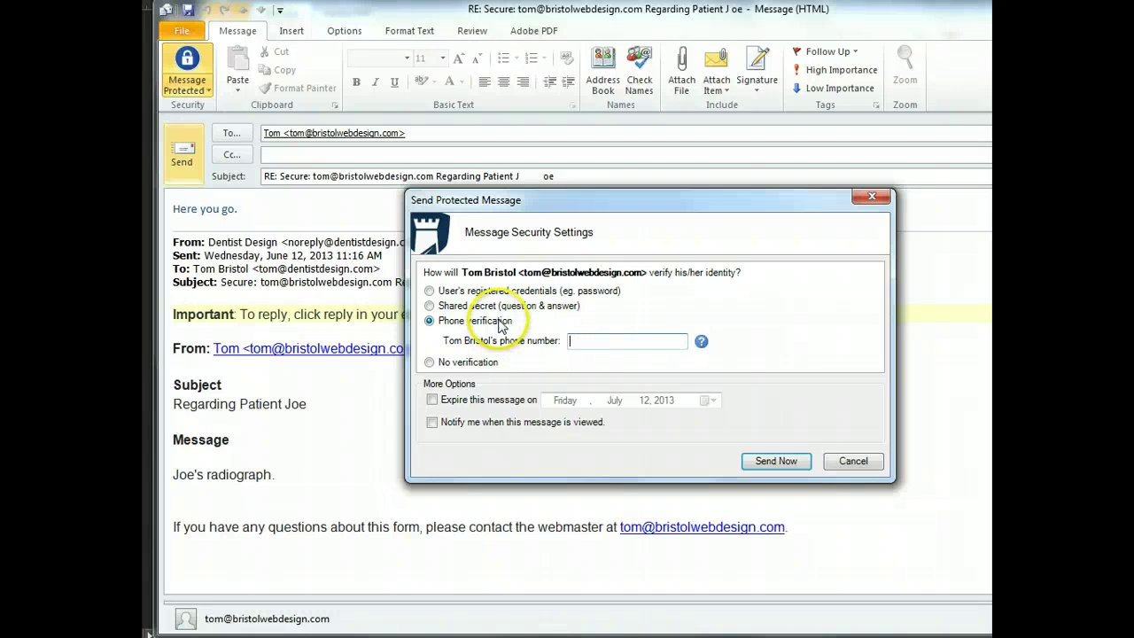
# Try no verification, then settle on the user's registered credentials
pyautogui.click(460, 362)
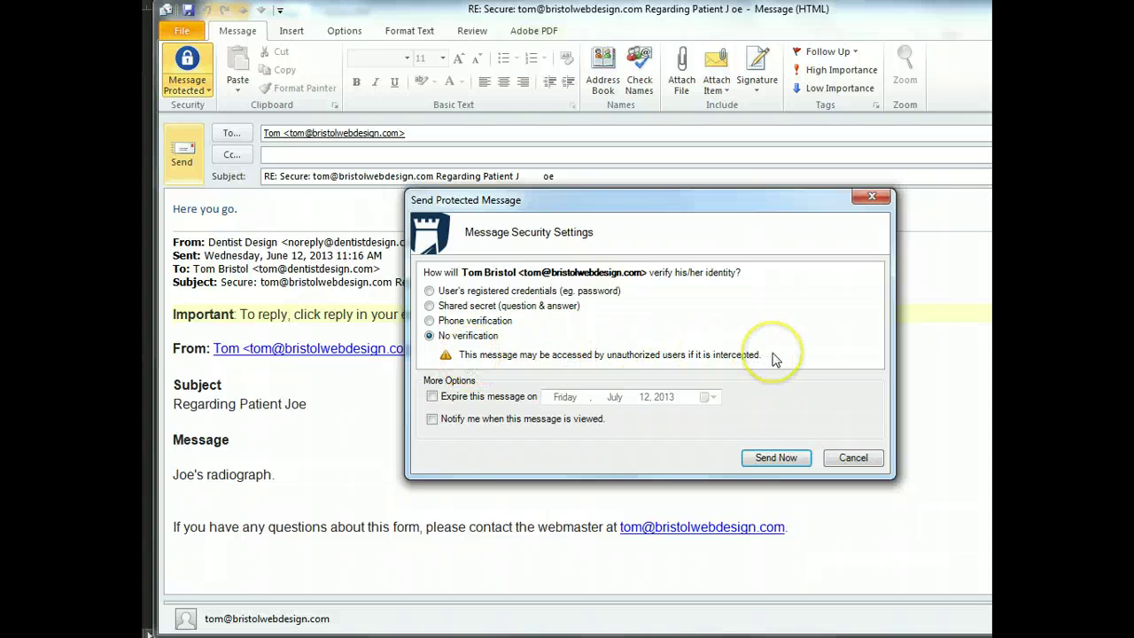
pyautogui.click(471, 306)
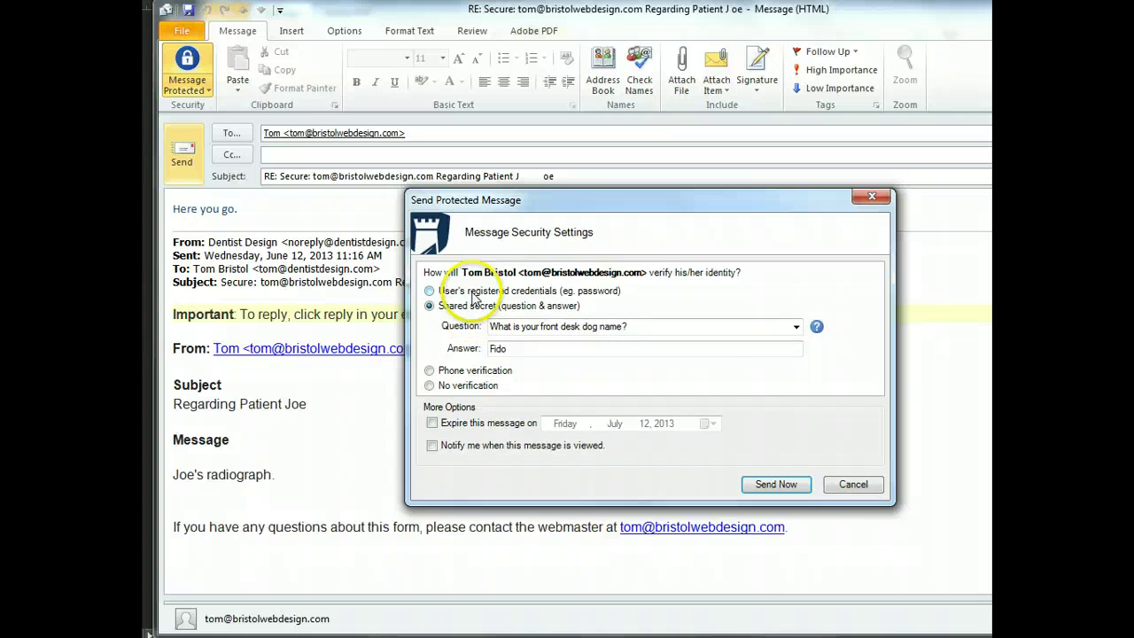
pyautogui.click(474, 293)
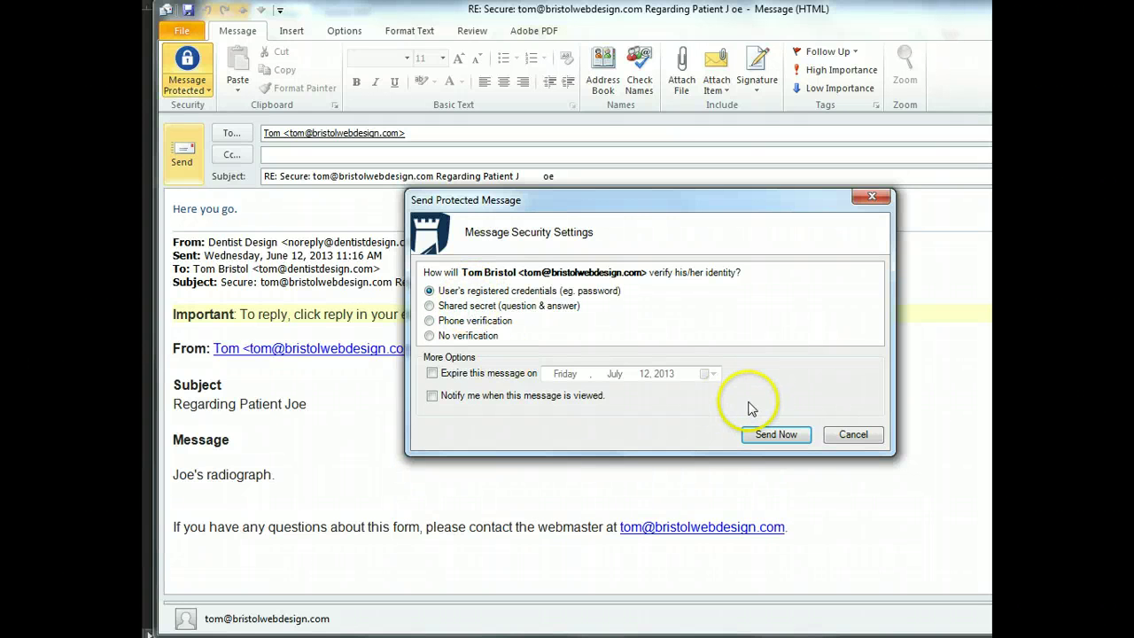
# Send the protected reply now and let authorization complete
pyautogui.click(768, 435)
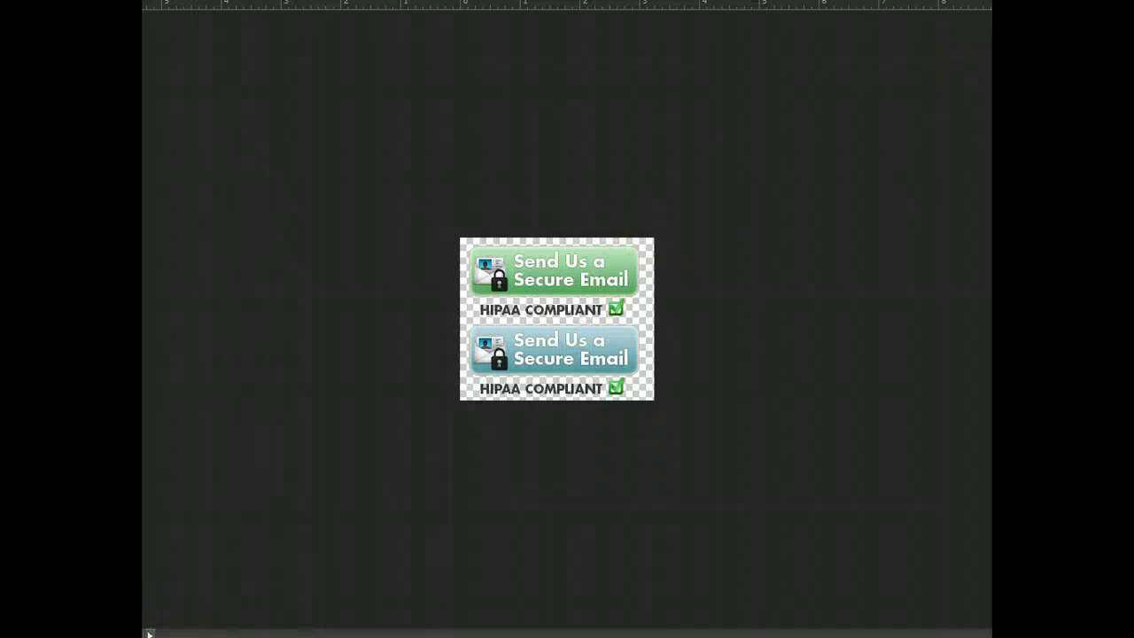
# Return to the Outlook inbox and open the new RE: secure reply received at 11:18 AM
pyautogui.moveTo(452, 631)
pyautogui.click(494, 600)
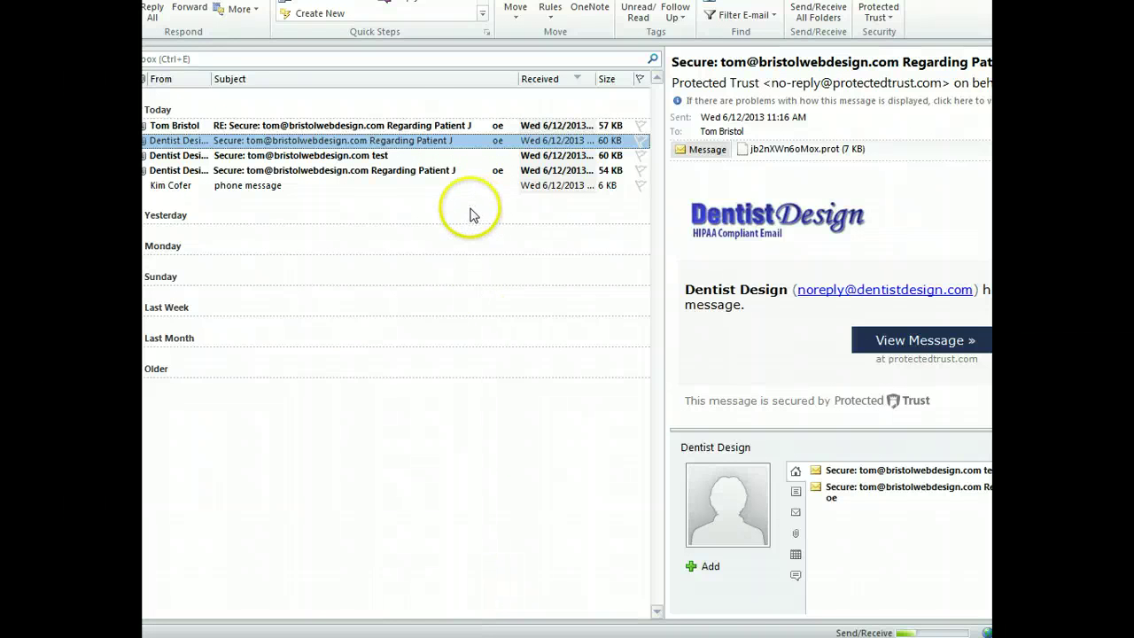
pyautogui.click(431, 126)
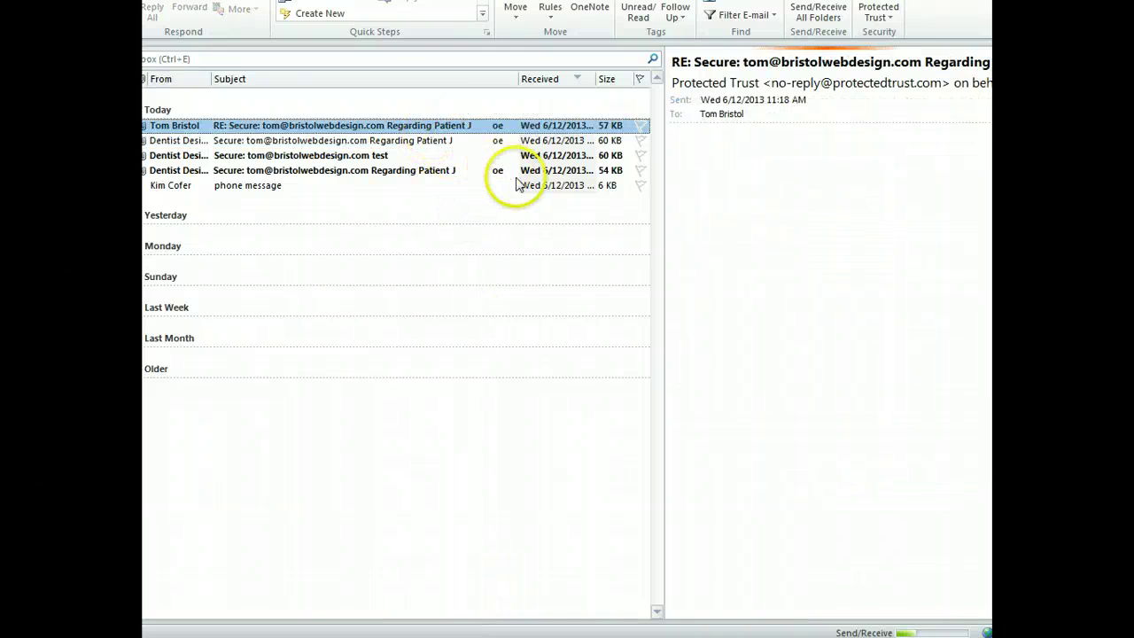